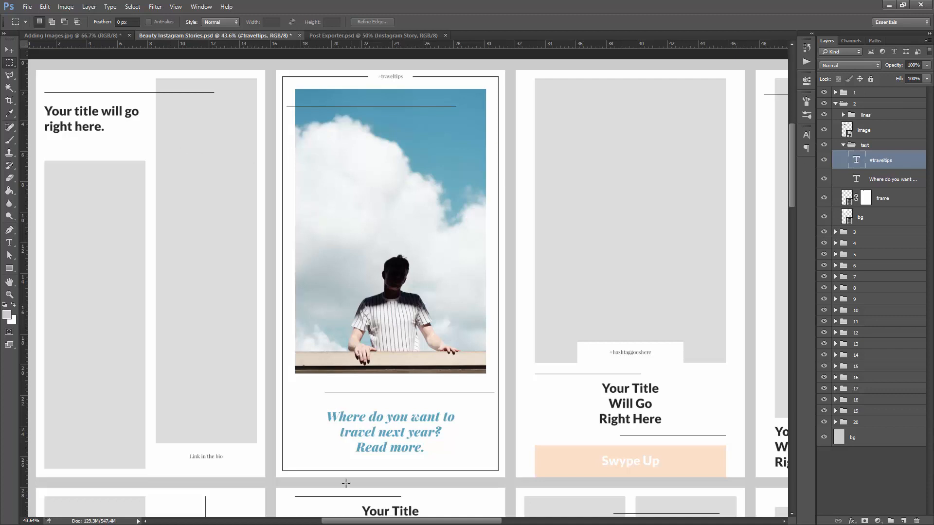
Look over the full grid of Instagram story templates and return to the first row around the second story
left_click(8, 50)
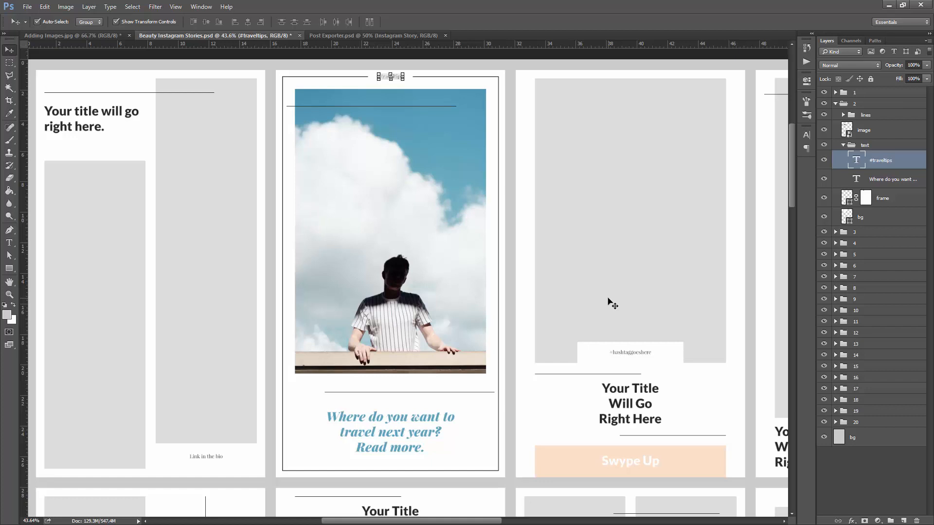
left_click(10, 63)
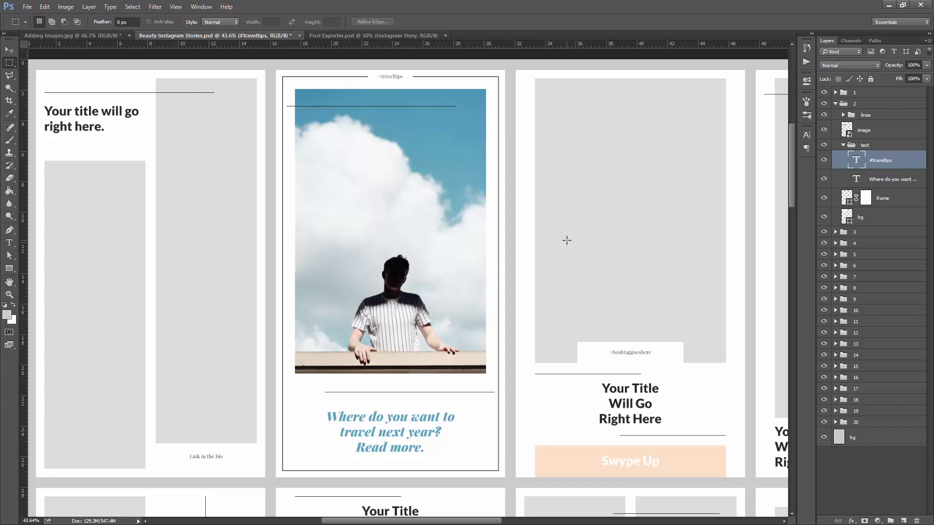
scroll(510, 252, "down", 5)
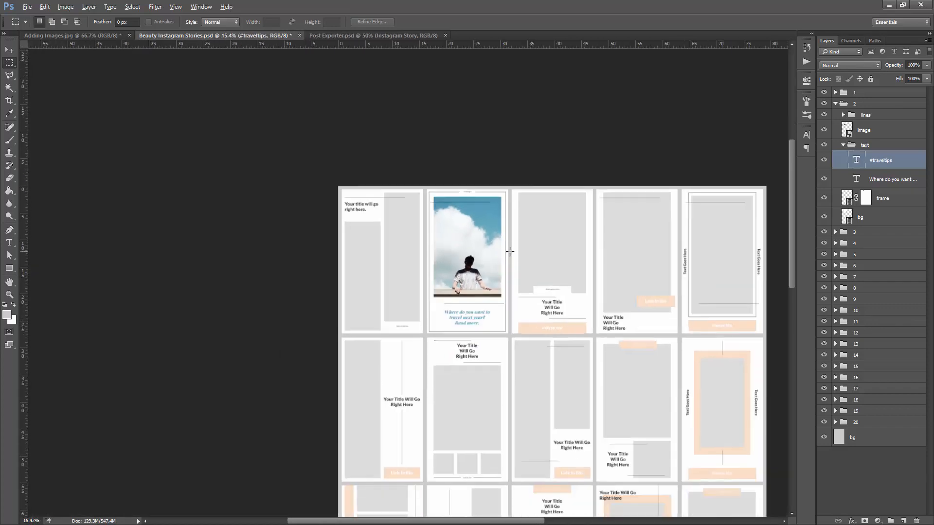
key("alt")
scroll(720, 364, "down", 6)
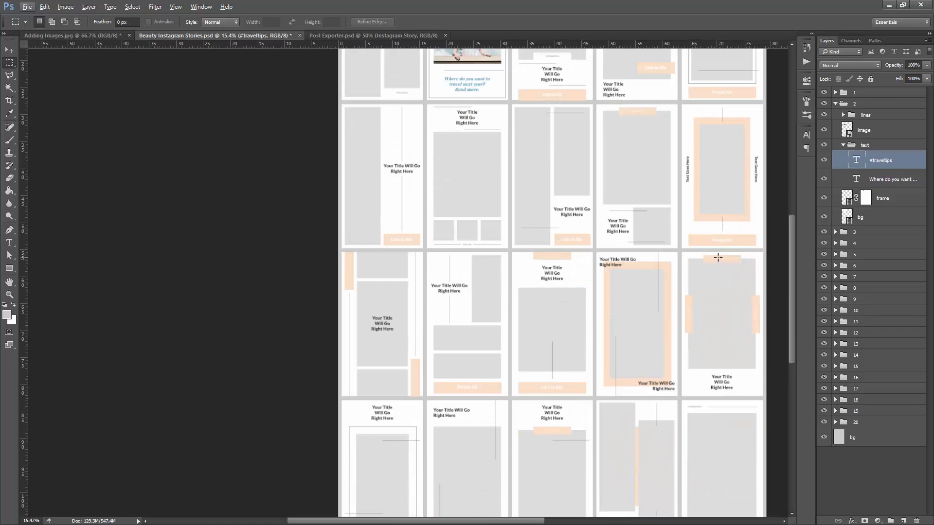
scroll(705, 340, "down", 1)
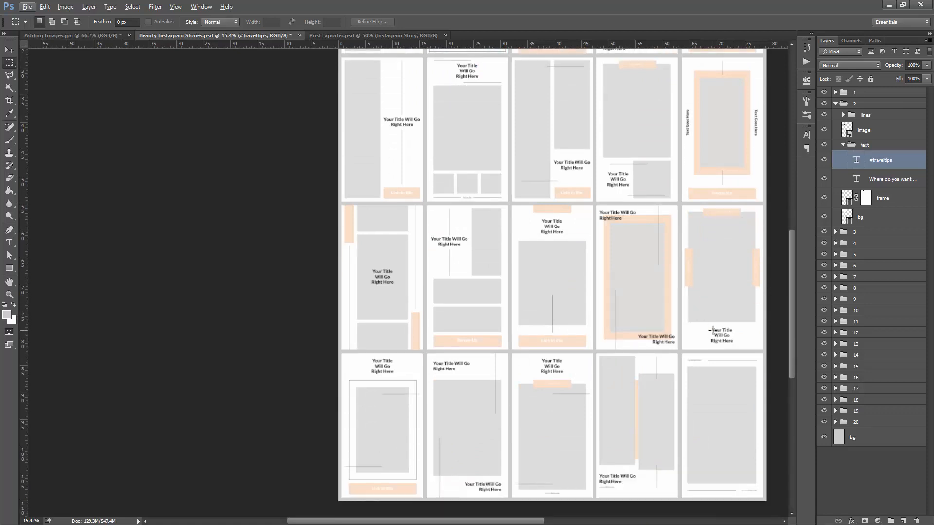
scroll(712, 330, "up", 5)
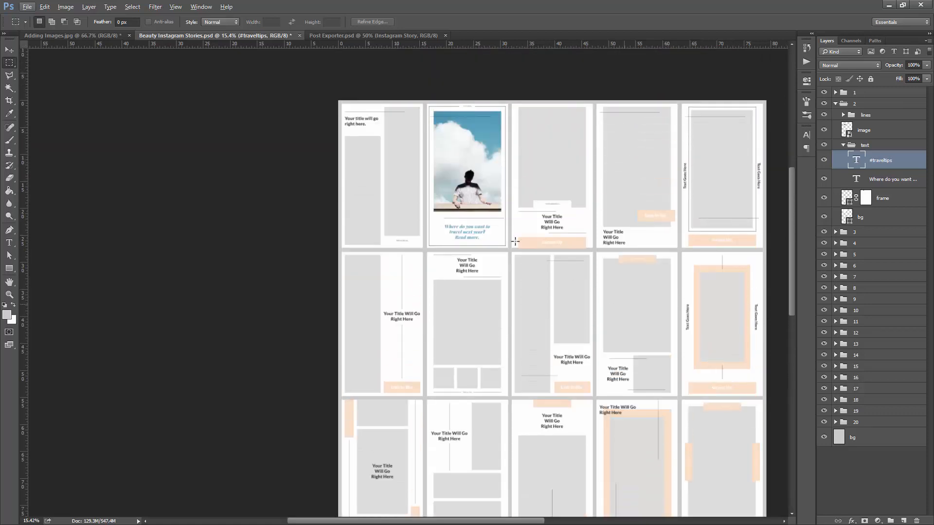
scroll(544, 178, "up", 3)
scroll(540, 175, "up", 1)
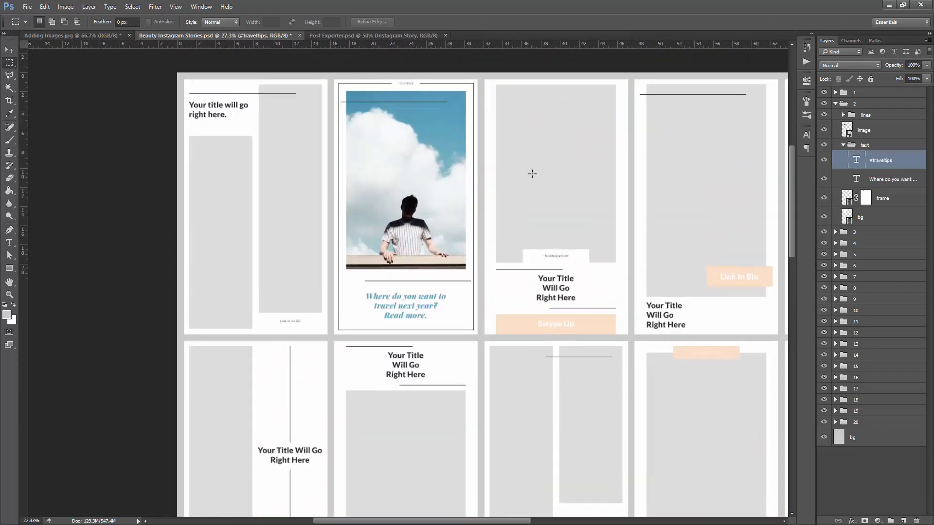
scroll(531, 174, "up", 1)
scroll(465, 175, "up", 1)
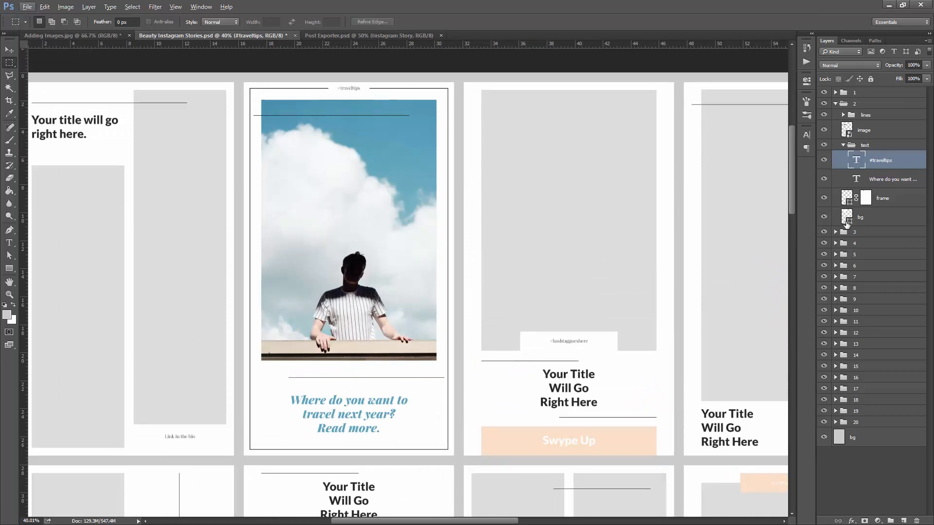
Try filling the second story's bg shape with the photo's sky blue, #419ab5, then revert to white and discard the color change
left_click(846, 217)
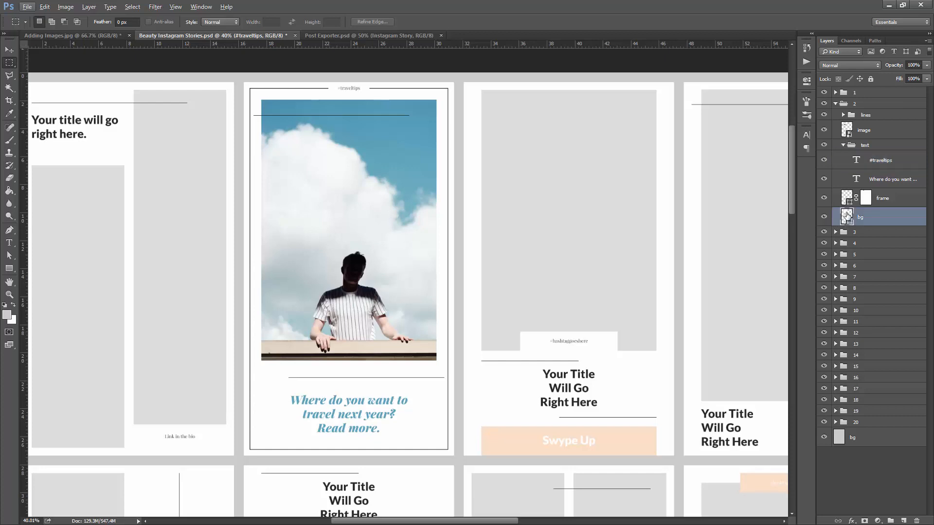
double_click(847, 216)
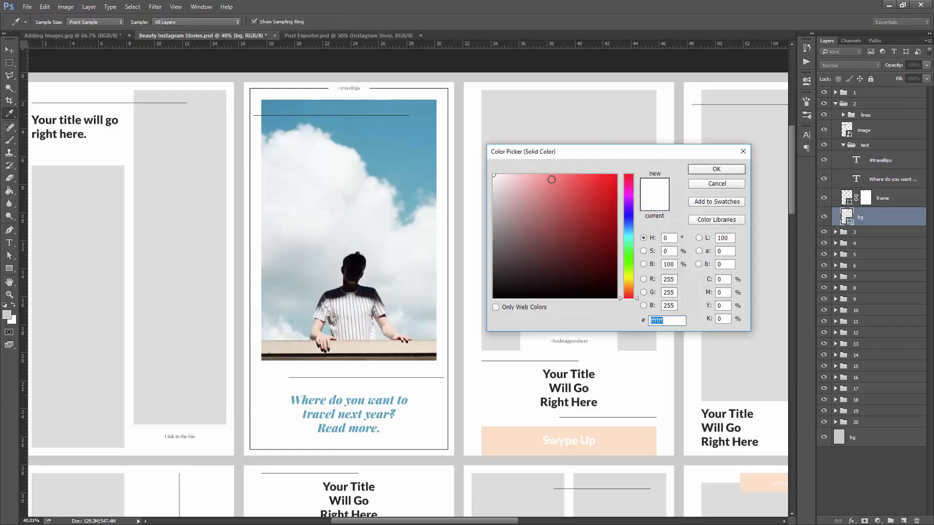
left_click(418, 110)
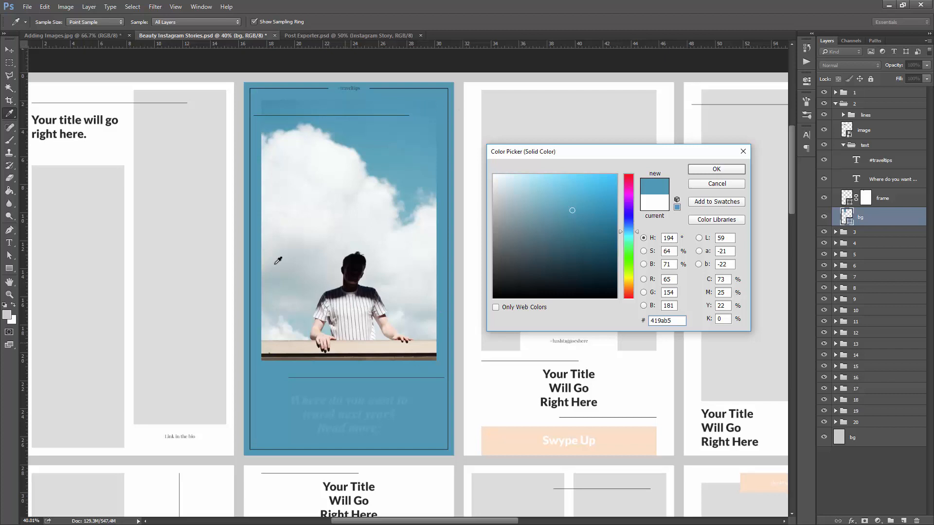
left_click(584, 105)
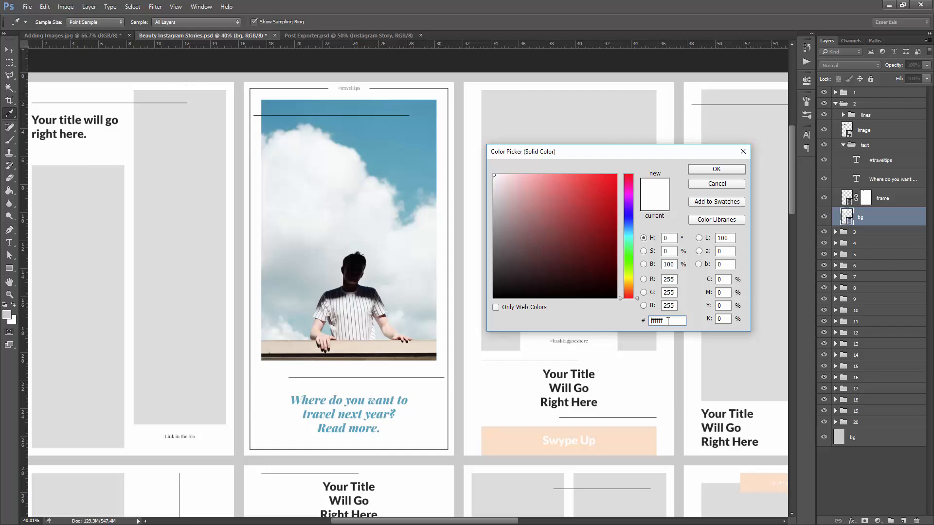
left_click_drag(666, 320, 644, 321)
left_click(736, 187)
key("m")
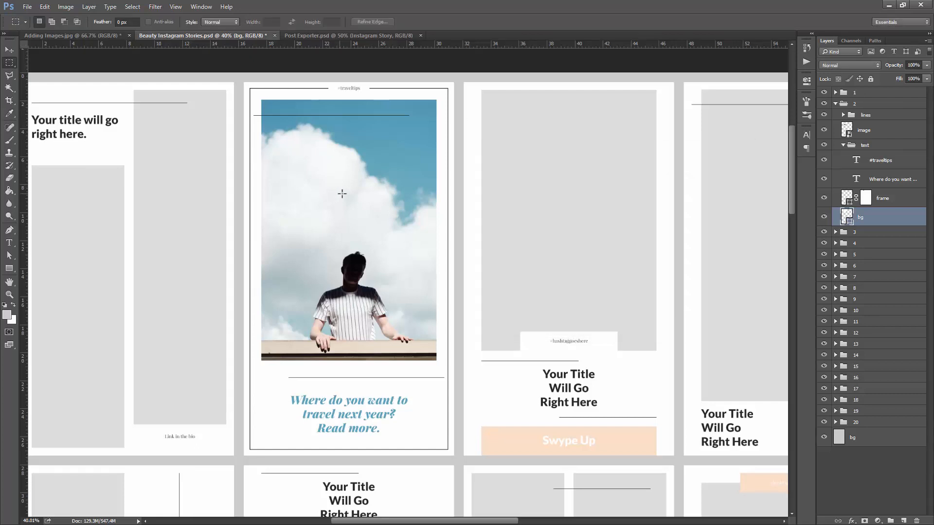
Expand group 3 and its btn subgroup to identify the button shape and the Swype Up text layer
left_click(11, 49)
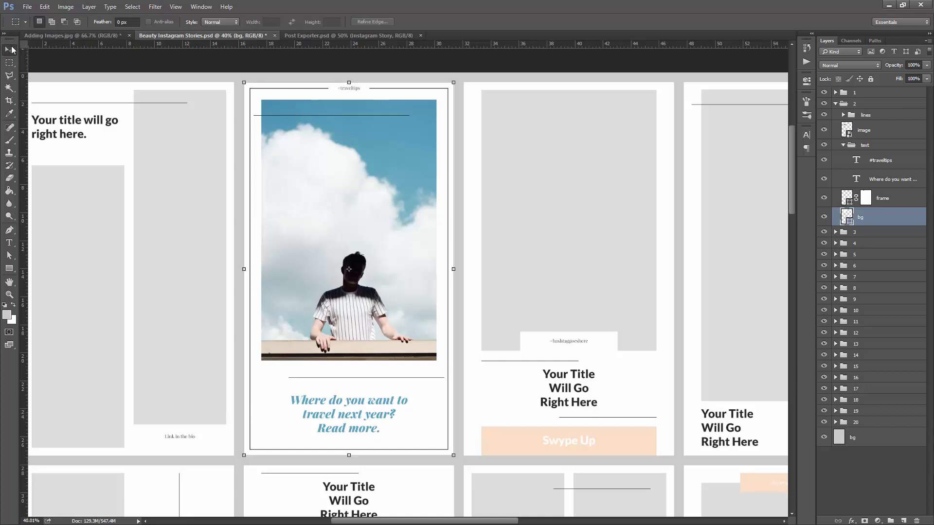
left_click(589, 442)
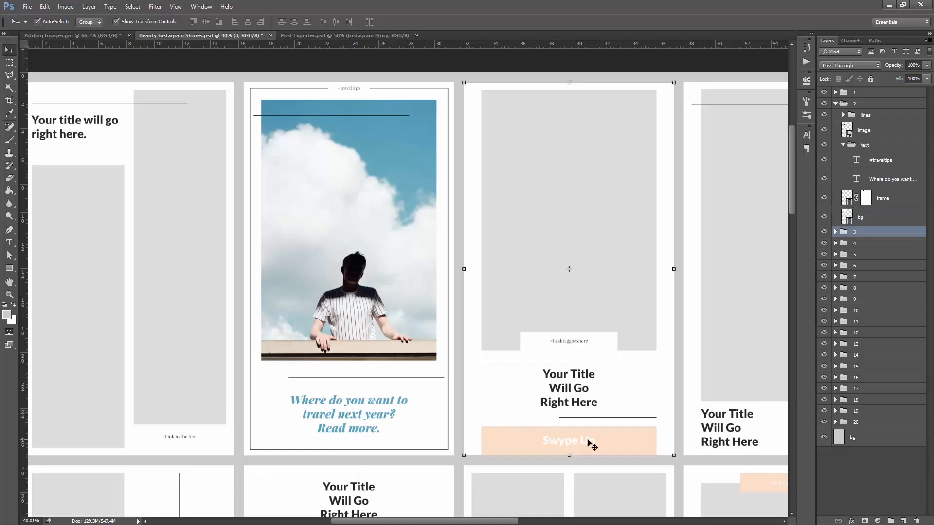
left_click(835, 233)
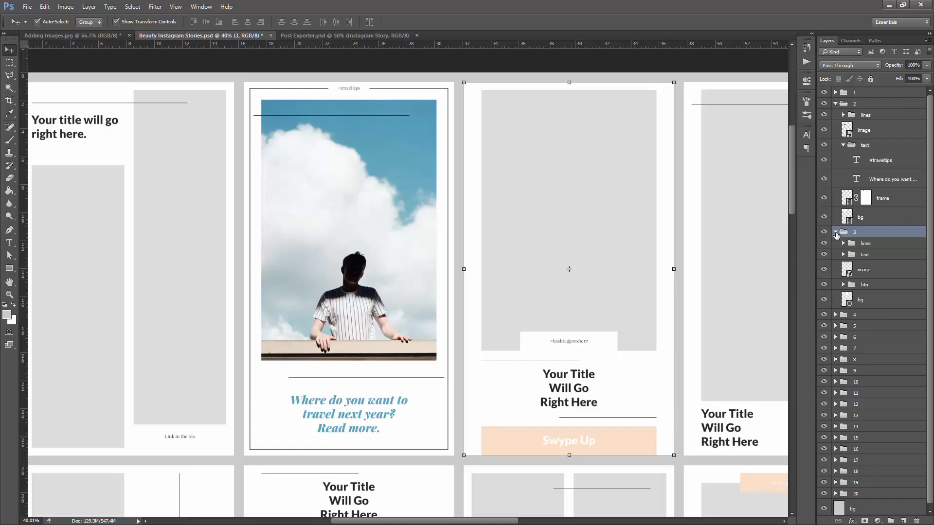
left_click(855, 286)
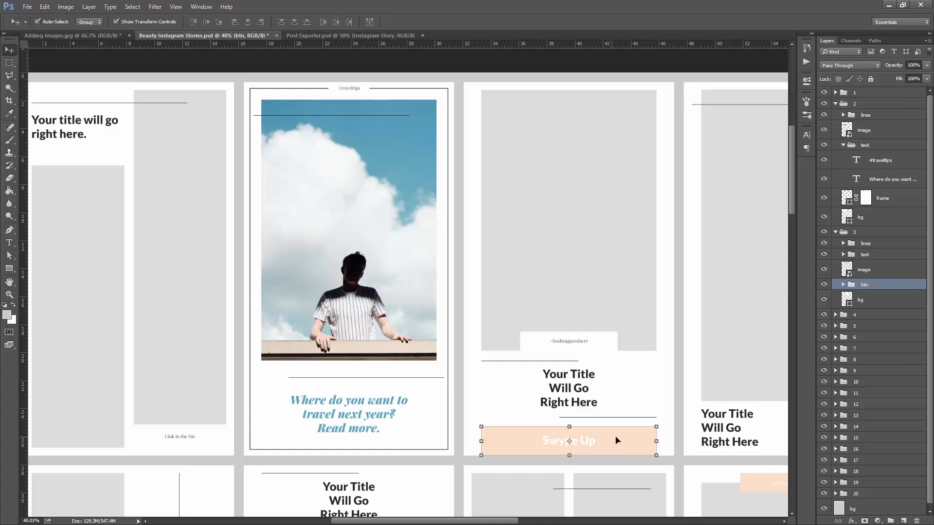
left_click(843, 285)
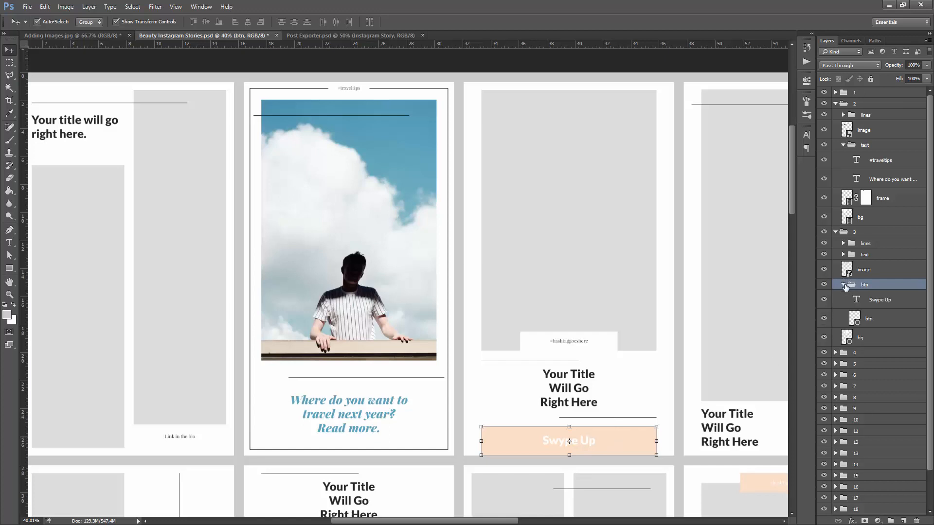
left_click(869, 317)
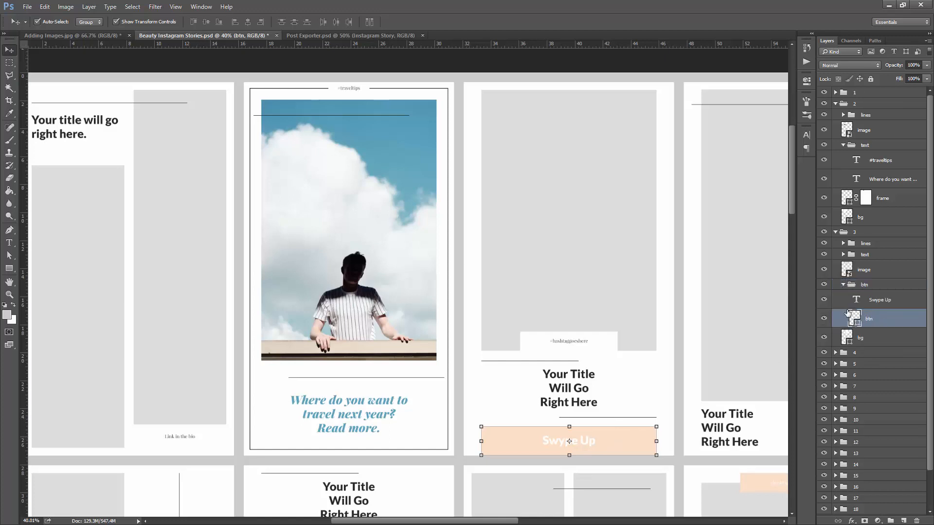
left_click(893, 299)
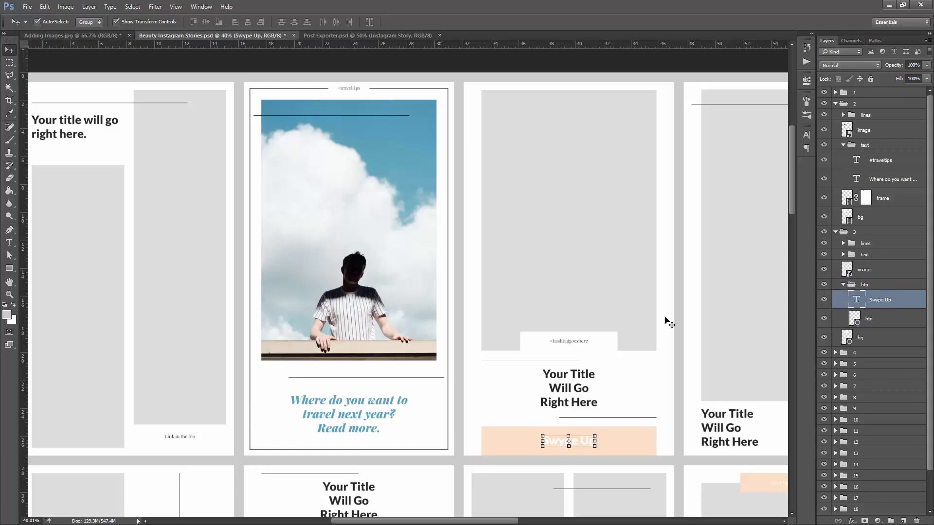
Try blue #2ab8e3, dark purple #270617 and brown #504134 fills on the third story's button shape, then discard them
left_click(855, 317)
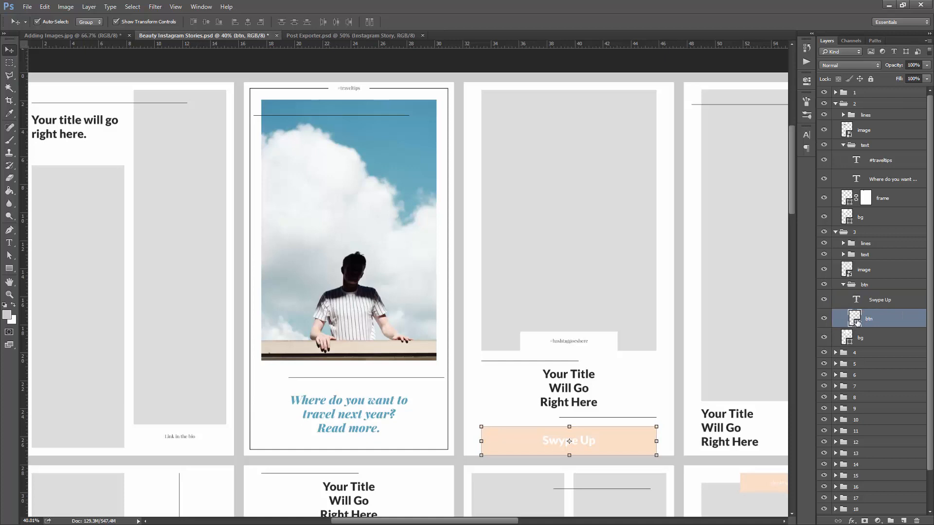
double_click(853, 319)
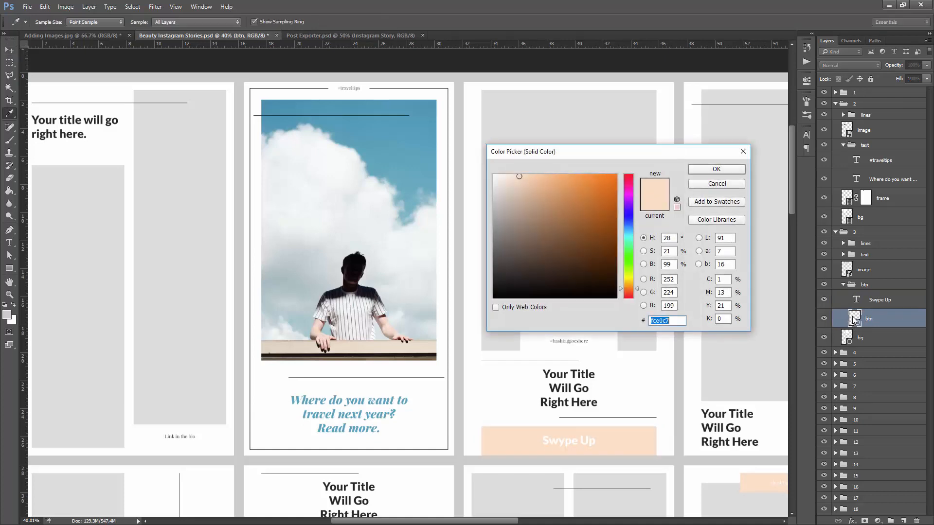
left_click_drag(618, 152, 744, 114)
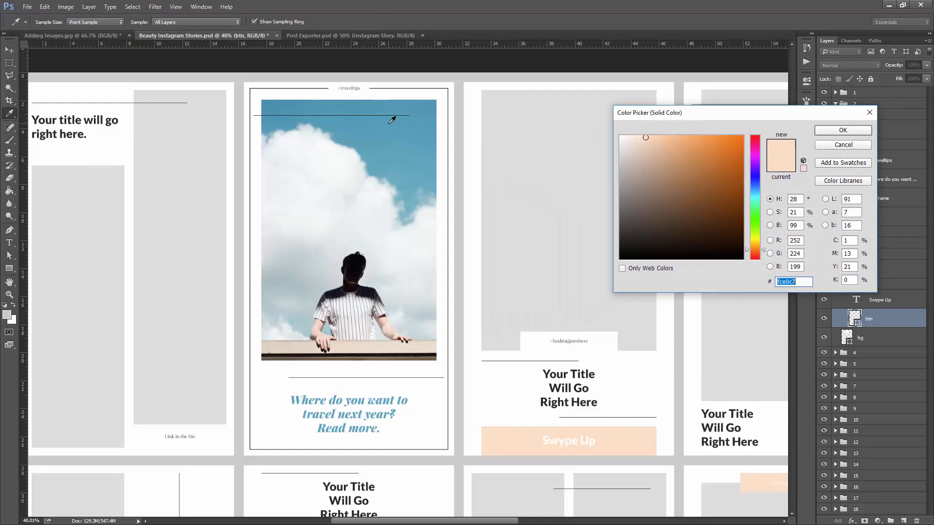
left_click(412, 111)
left_click(720, 149)
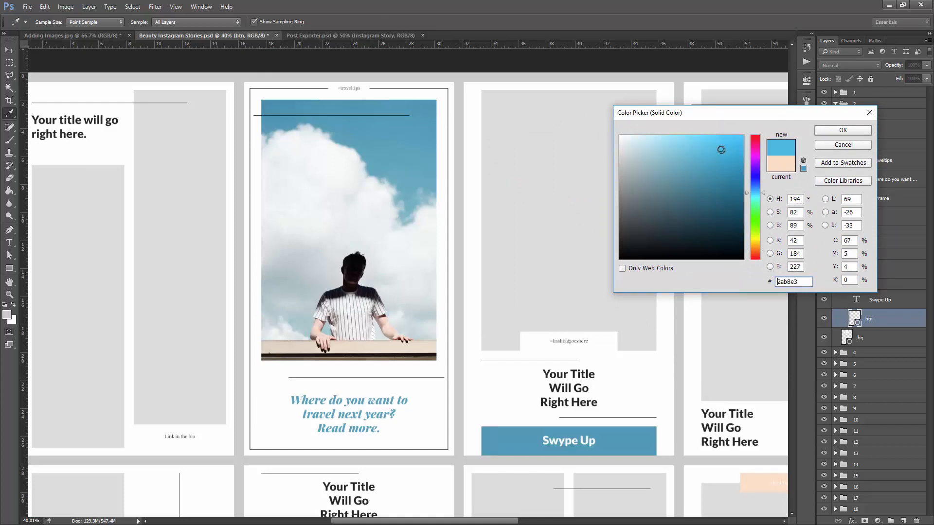
left_click(754, 153)
left_click_drag(720, 151, 723, 241)
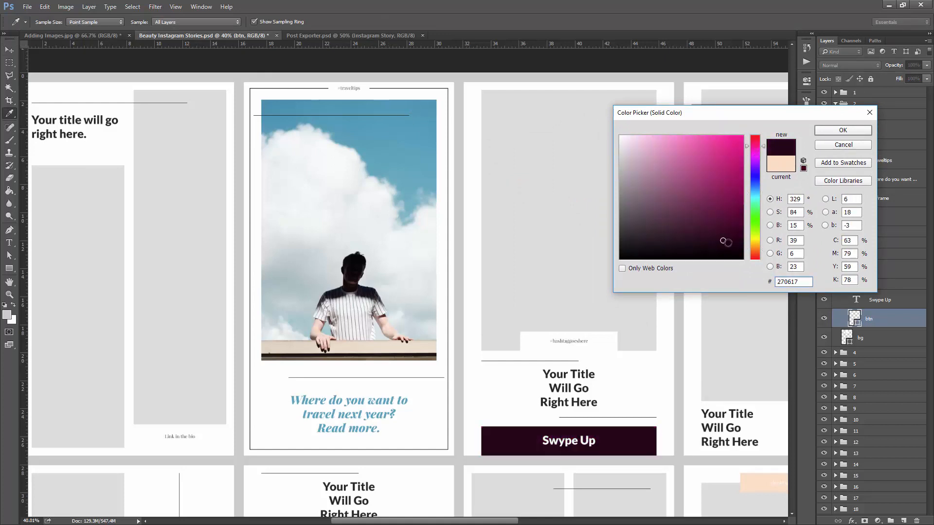
left_click(756, 241)
left_click(756, 250)
left_click(662, 220)
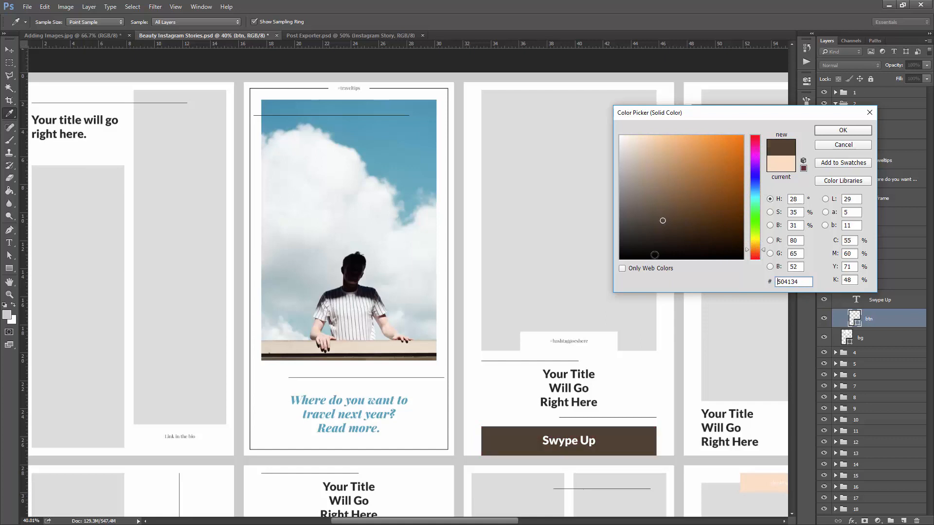
left_click(819, 145)
key("v")
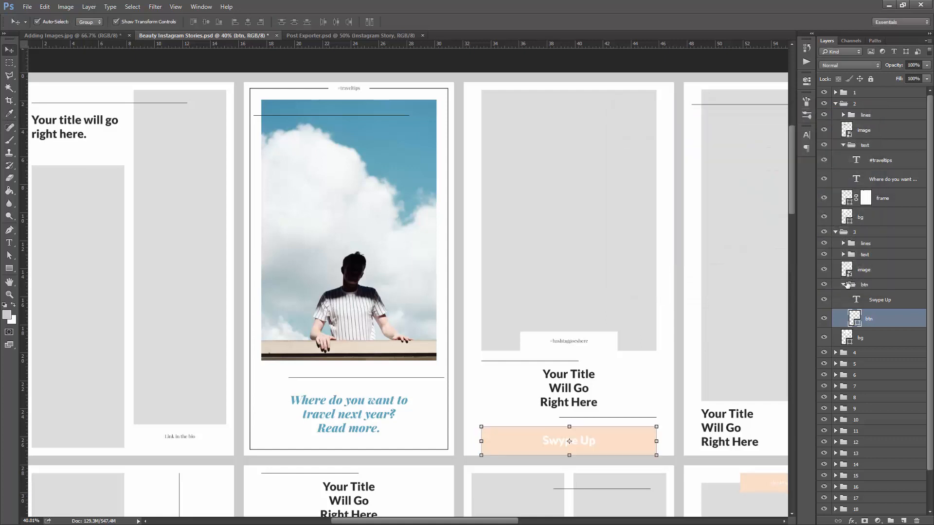
Collapse the btn subgroup and expand the third story's lines subgroup to identify the top line and bottom line layers
left_click(843, 284)
left_click(877, 244)
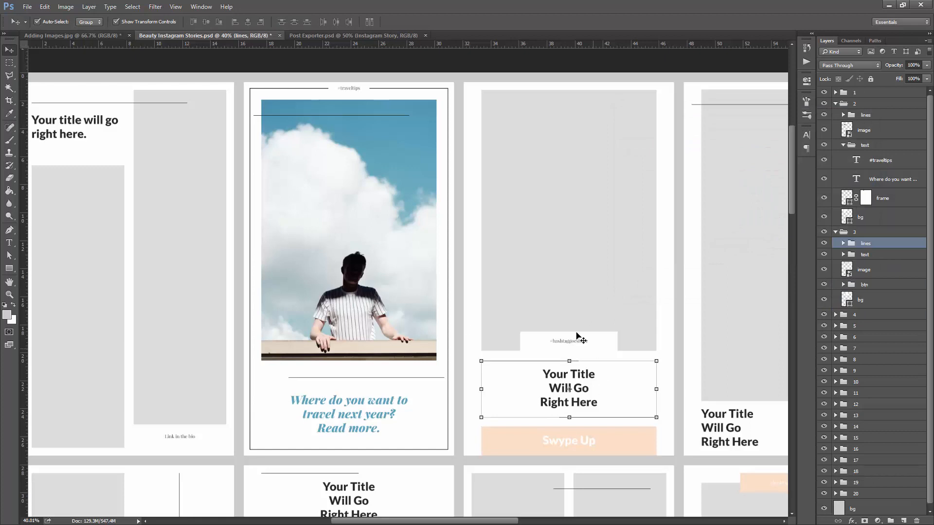
left_click(843, 243)
left_click(870, 257)
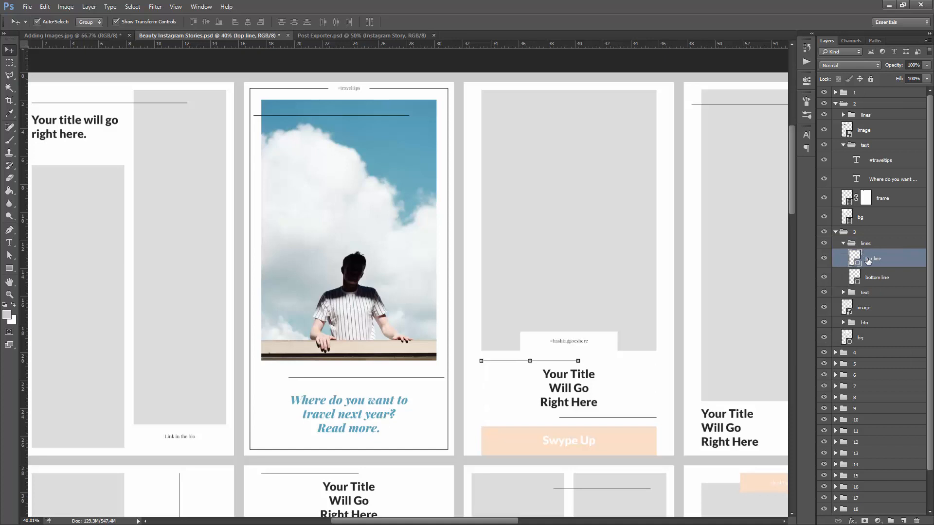
left_click(873, 281)
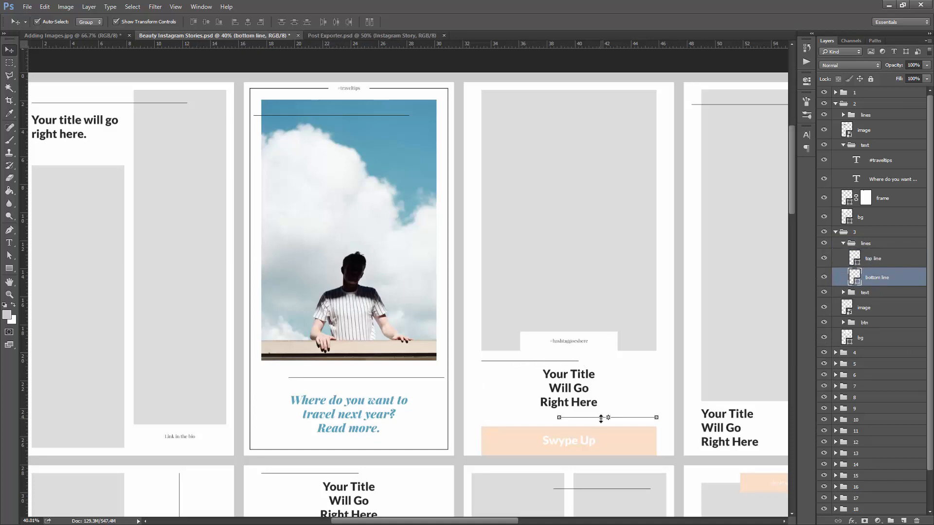
left_click(907, 265)
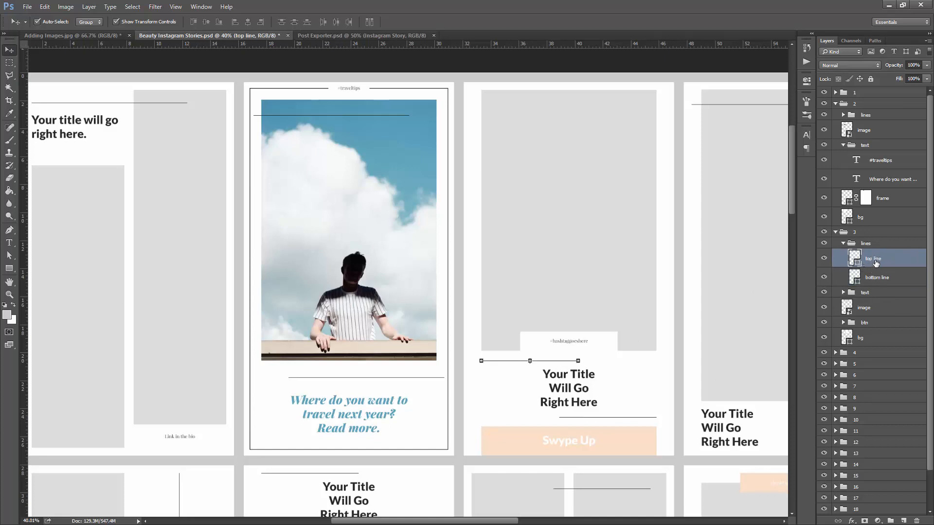
left_click(882, 277)
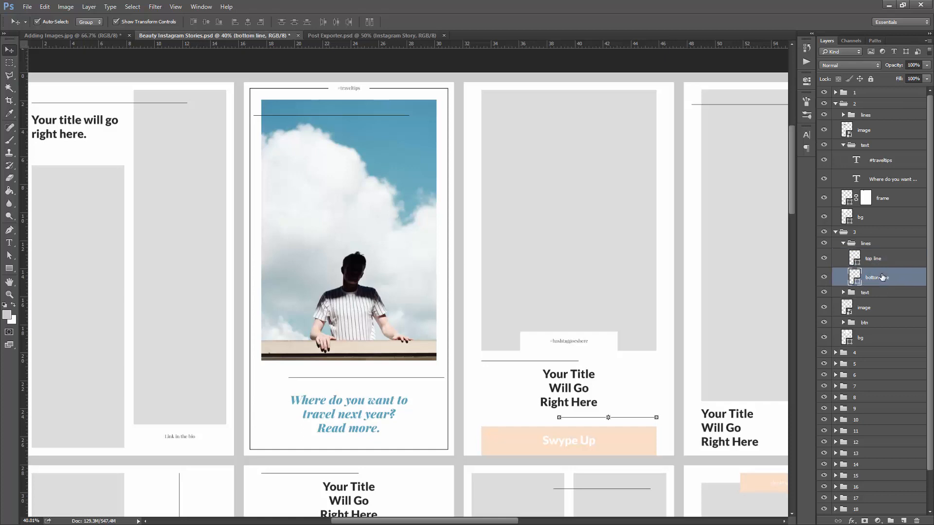
Try recoloring the third story's top line with the Swype Up button's peach, #fce0c7, then discard the change
double_click(854, 258)
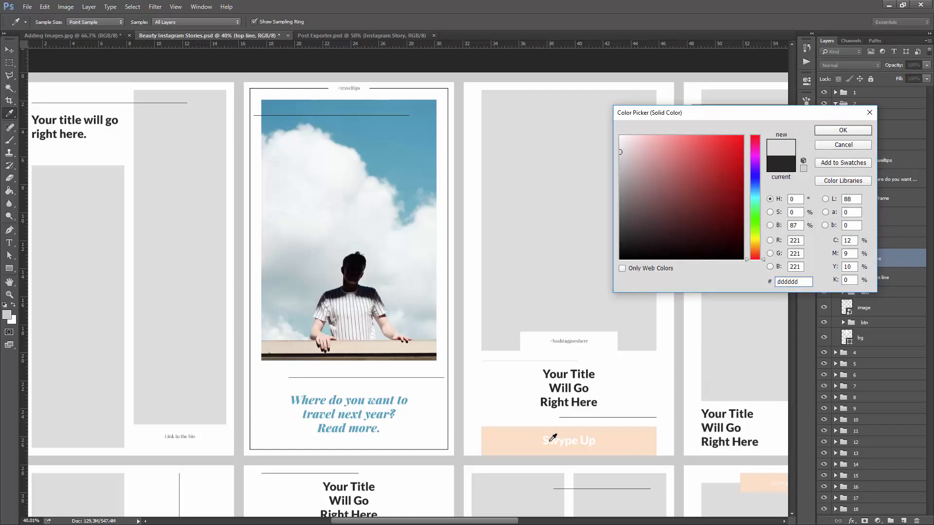
left_click(509, 441)
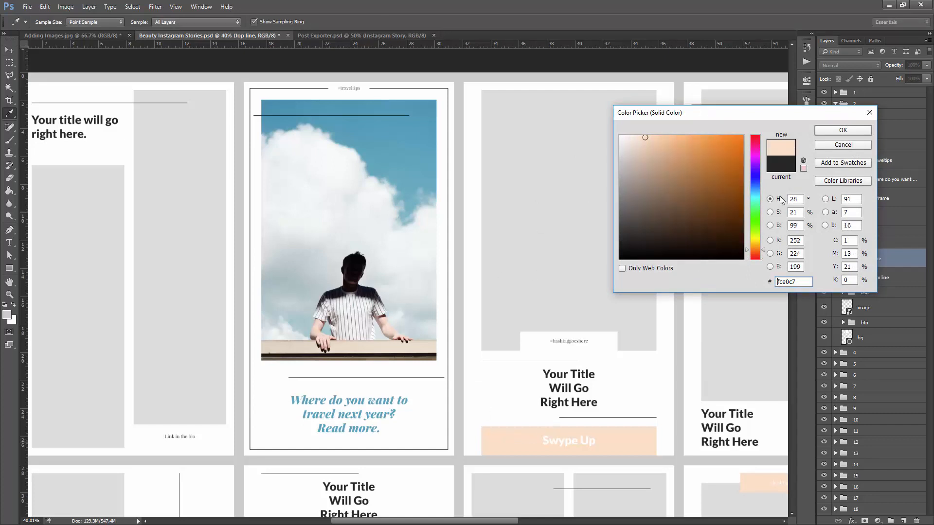
left_click(830, 145)
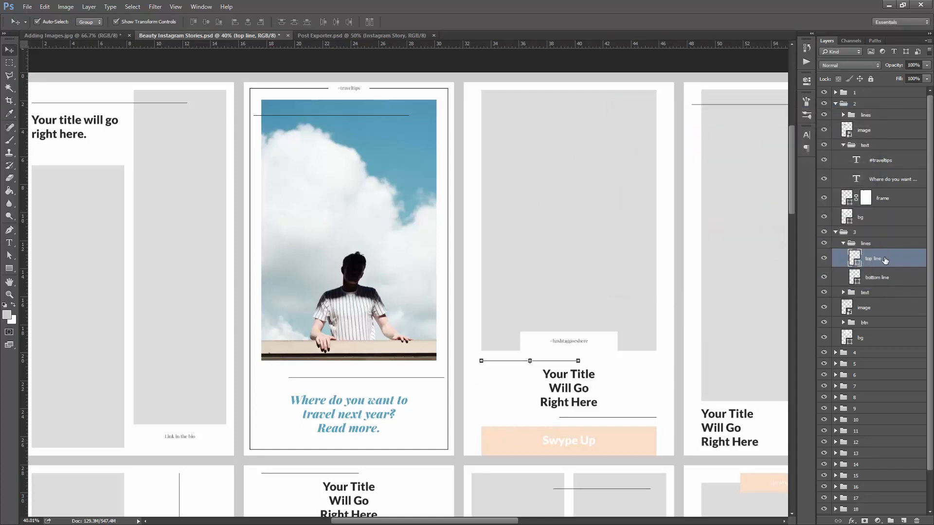
Try recoloring the third story's top and bottom lines together with the Swype Up button's peach, #fce0c7, then undo the change
left_click(903, 278, "ctrl")
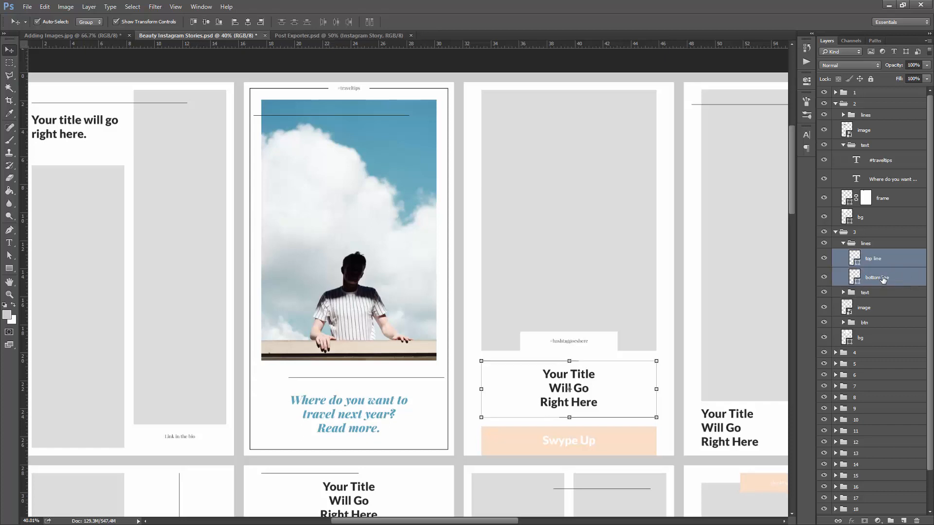
key("a")
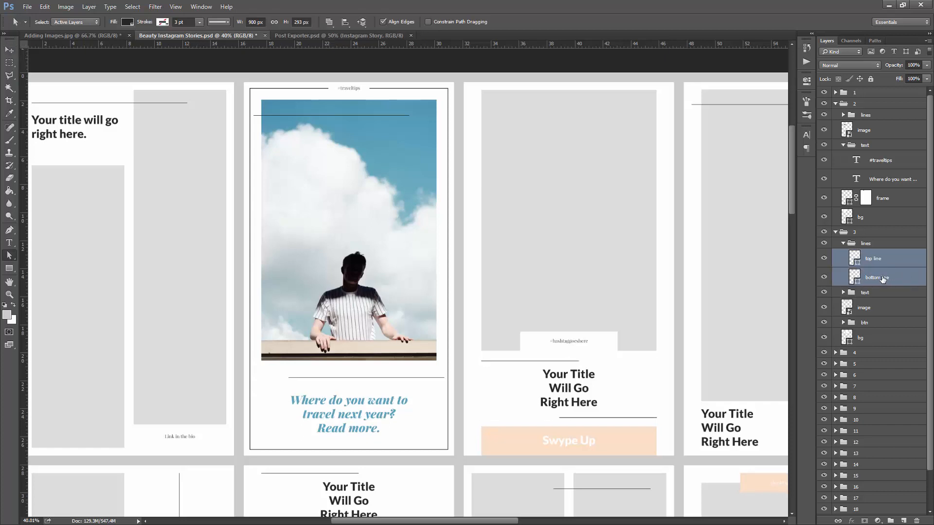
left_click(127, 23)
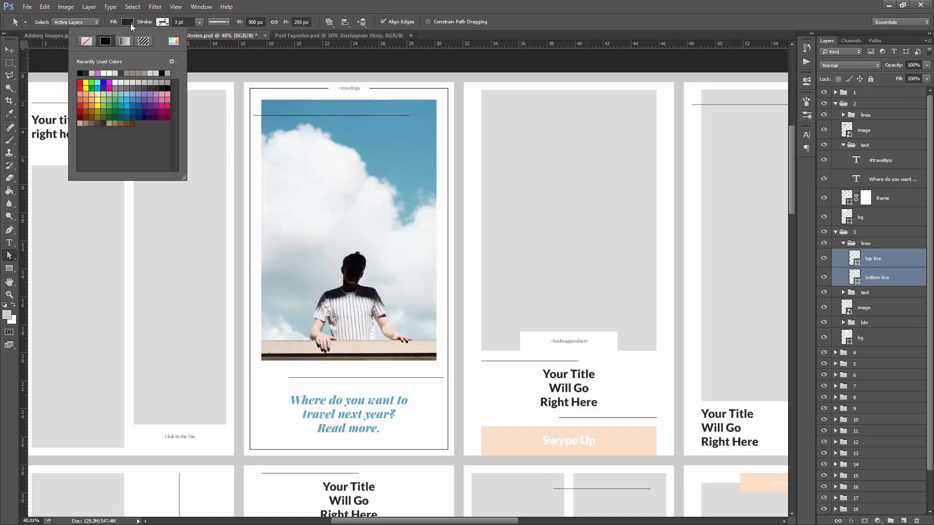
left_click(174, 43)
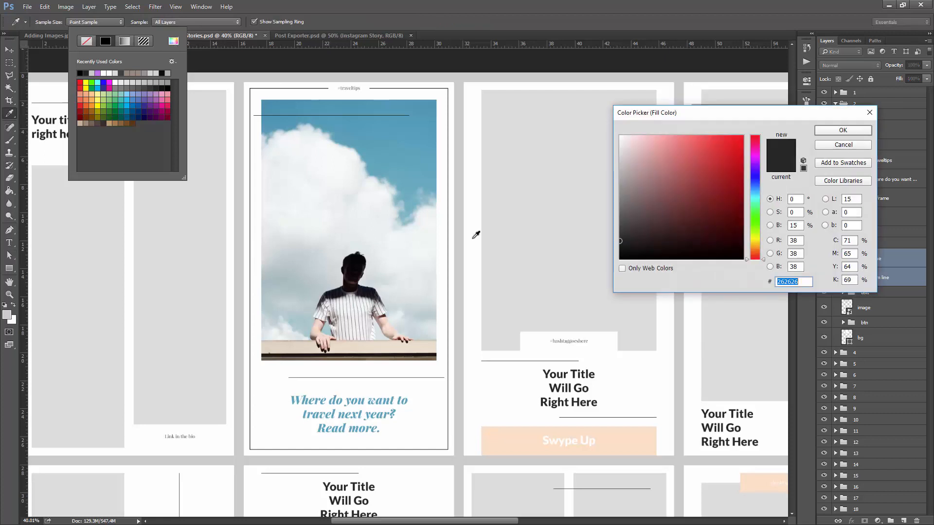
left_click(521, 440)
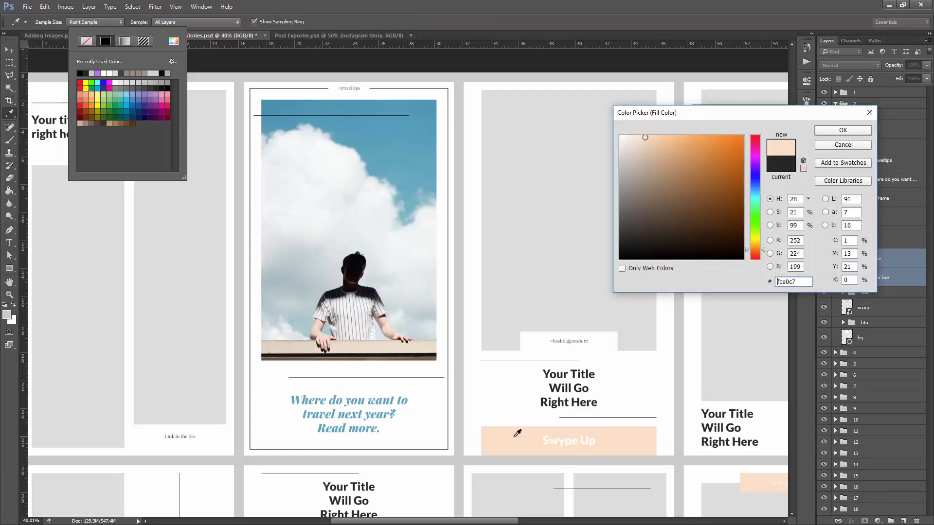
left_click(832, 131)
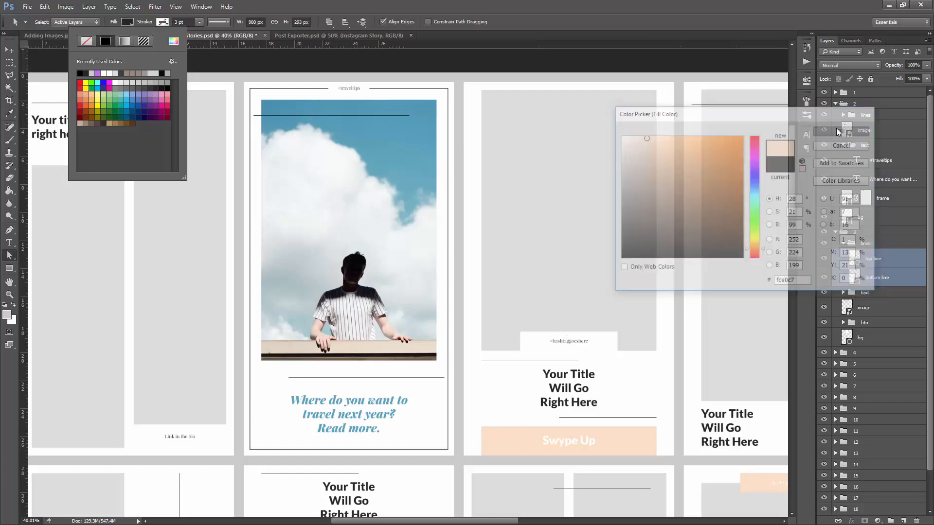
left_click(9, 63)
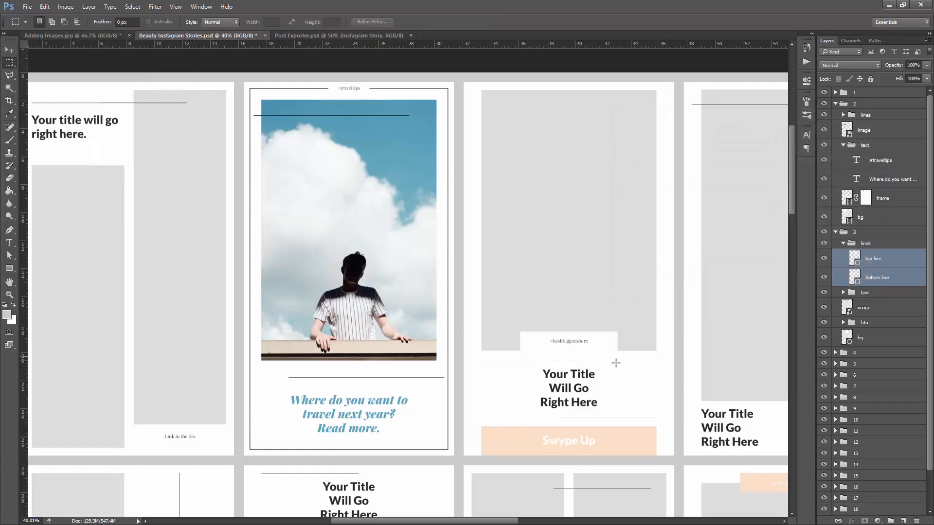
scroll(616, 363, "up", 6)
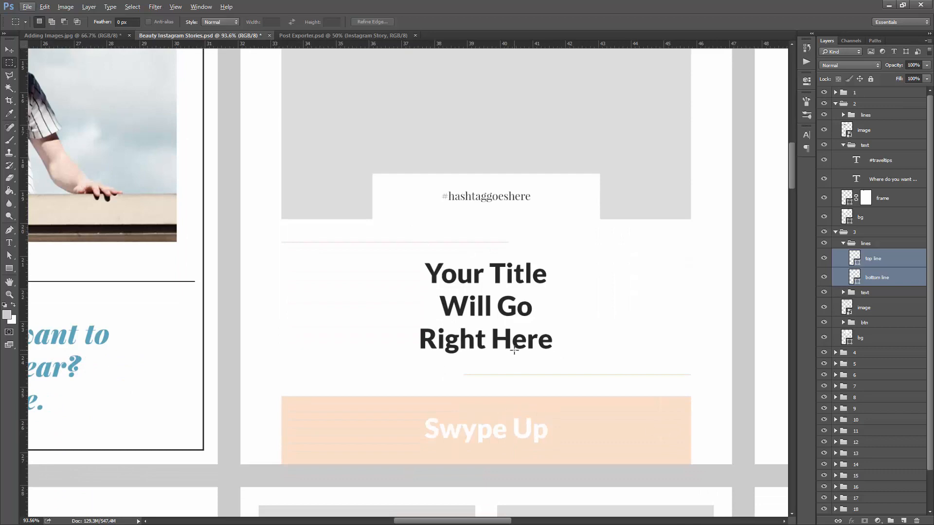
key("ctrl+z")
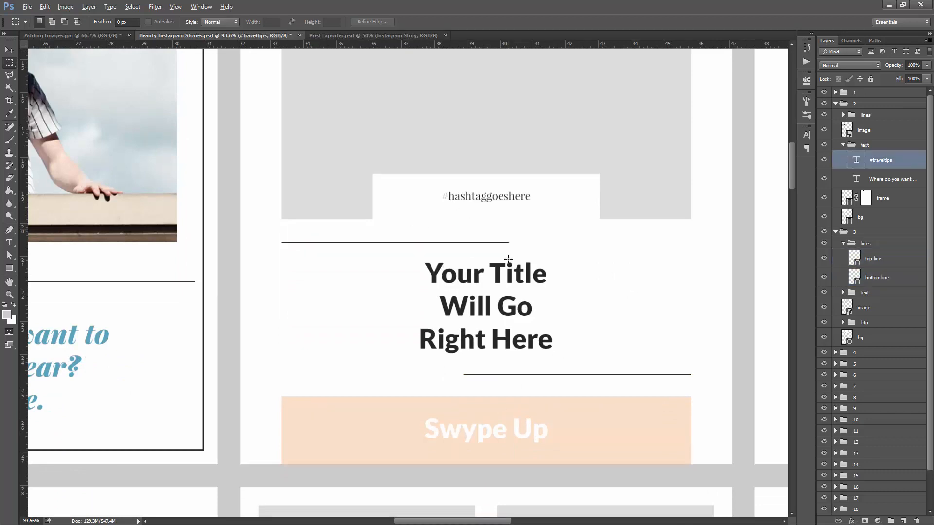
Select the third story's top line and bottom line layers in turn, then collapse its lines subgroup
scroll(508, 259, "down", 7)
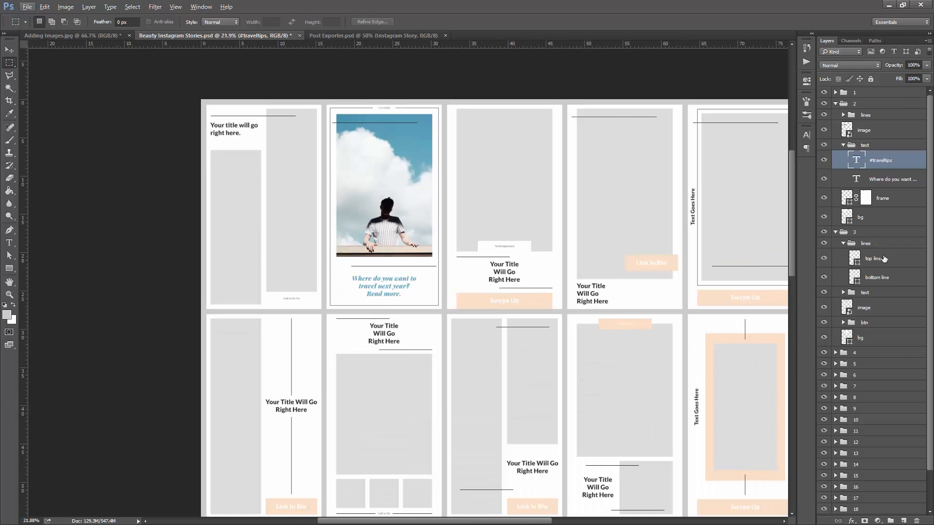
left_click(884, 258)
left_click(886, 276)
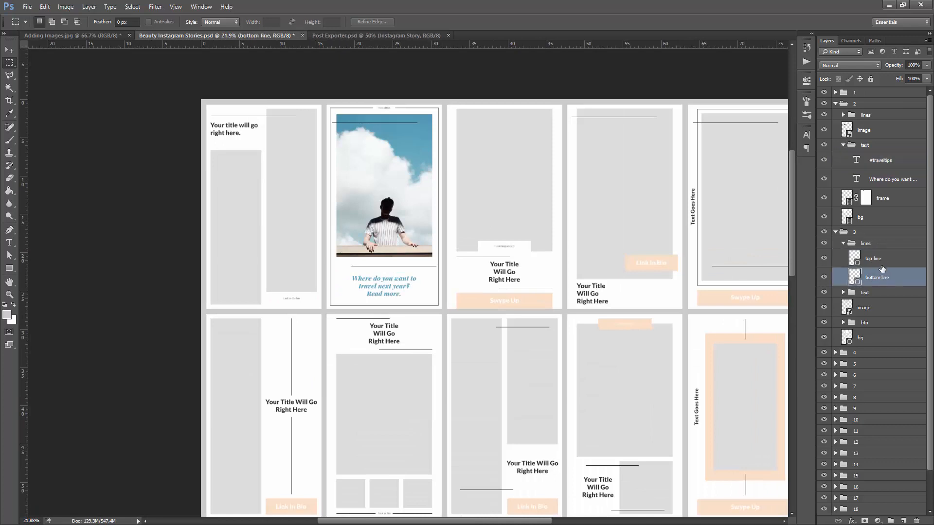
left_click(843, 243)
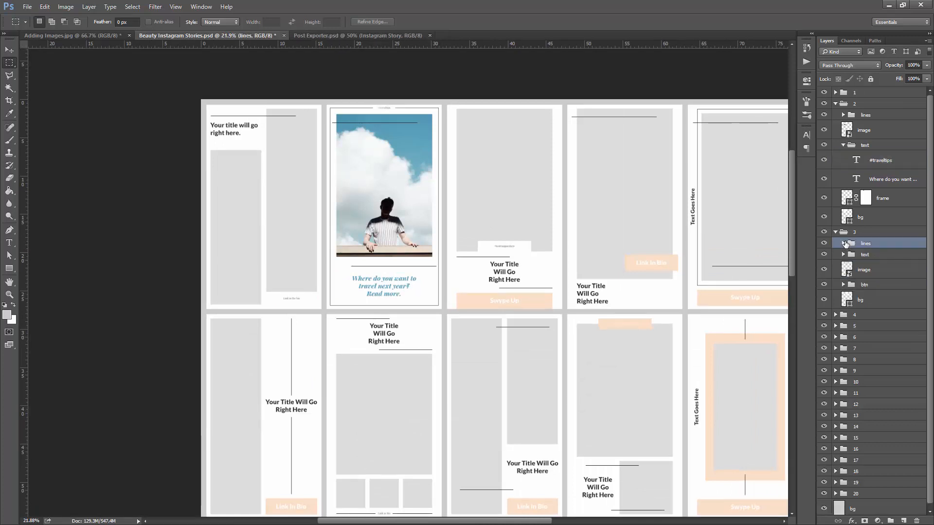
Collapse the second story's text subgroup and group 3, and select the frame layer to show its bounds before deselecting it
scroll(386, 119, "up", 3)
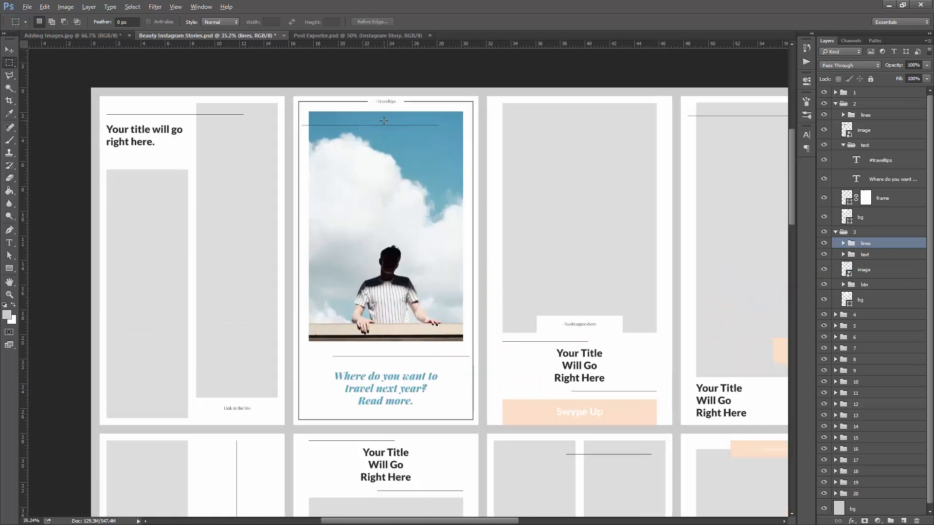
left_click(843, 144)
left_click(887, 163)
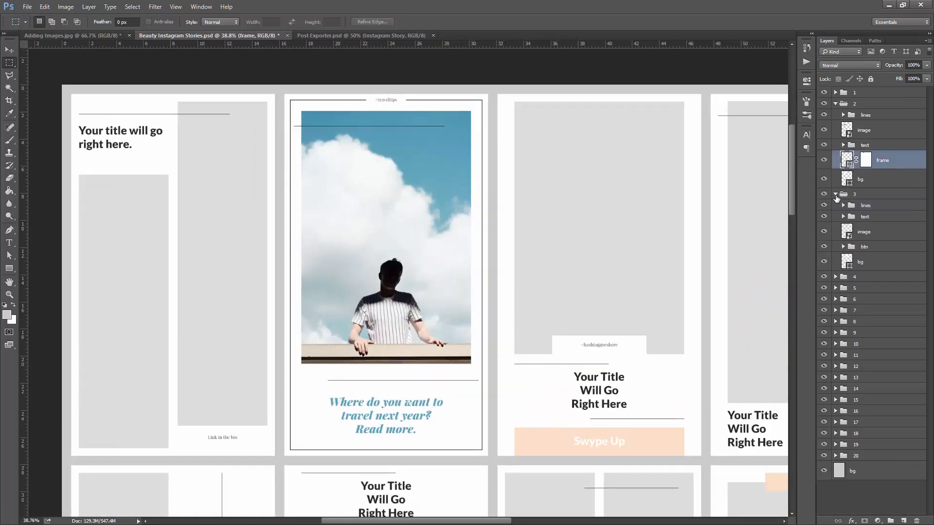
left_click(836, 194)
scroll(393, 227, "down", 1)
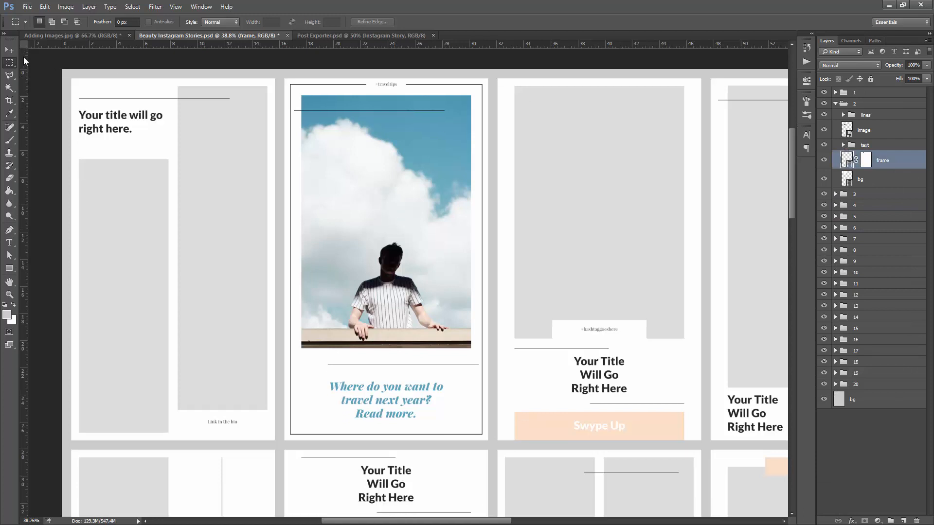
left_click(9, 49)
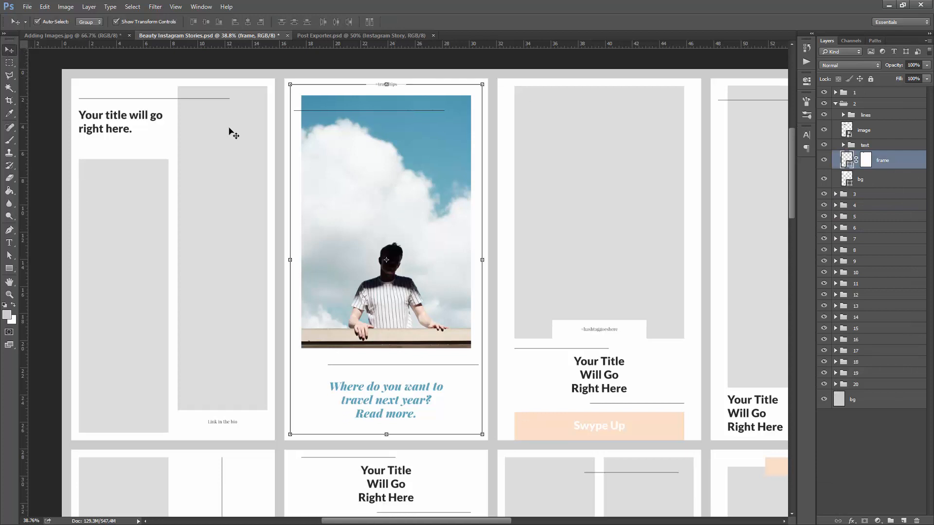
left_click(54, 77)
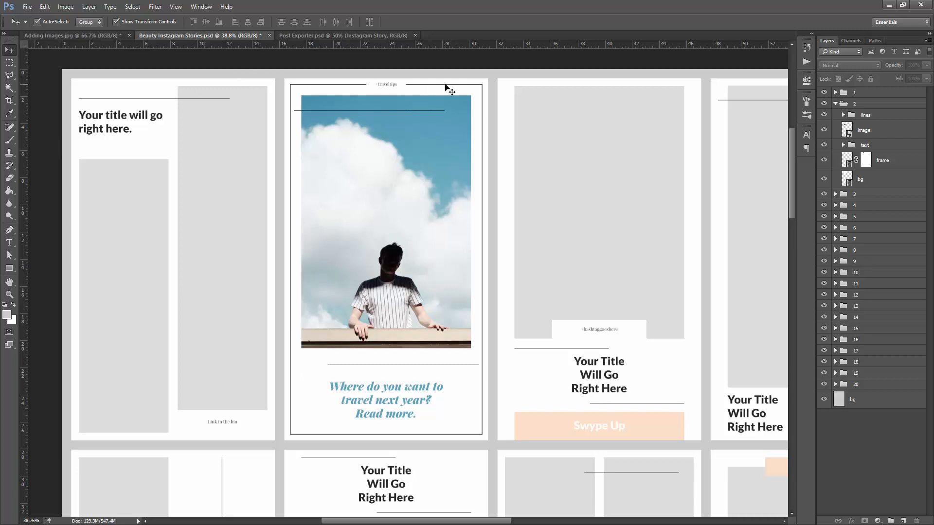
Try a red #ff0000 stroke on the second story's frame layer, inspect it around the hashtag, then undo it
left_click(884, 164)
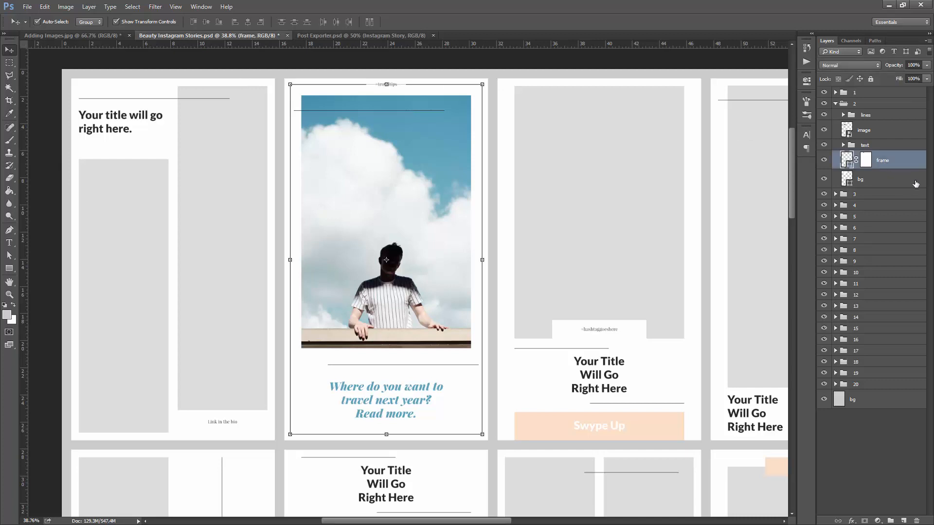
key("a")
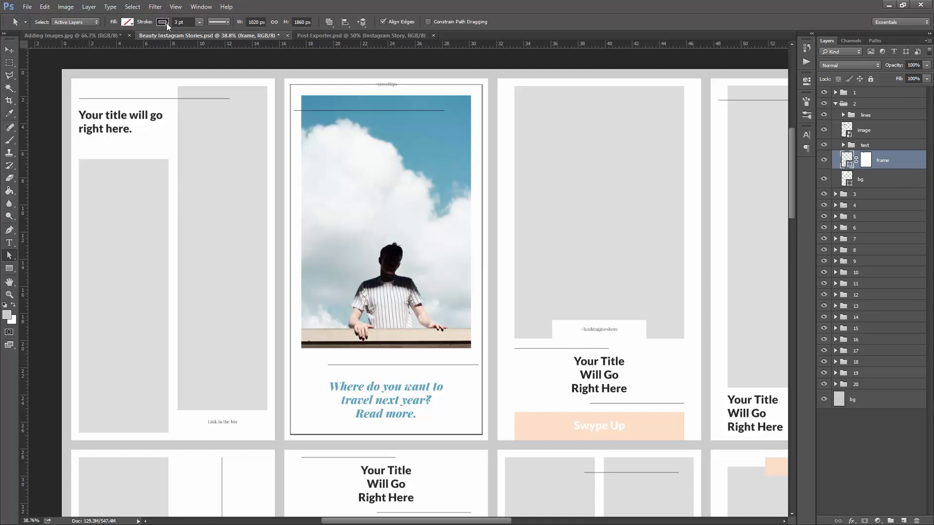
left_click(12, 65)
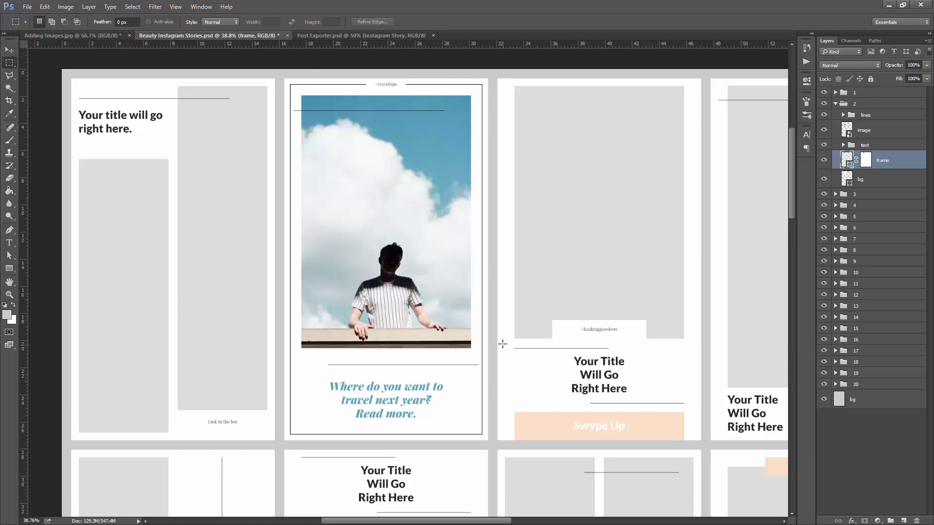
key("a")
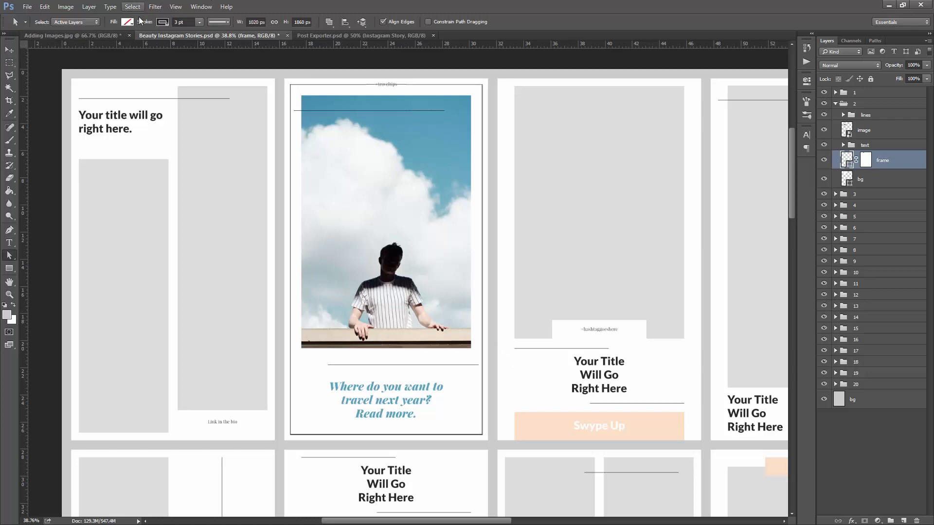
left_click(162, 22)
left_click(207, 40)
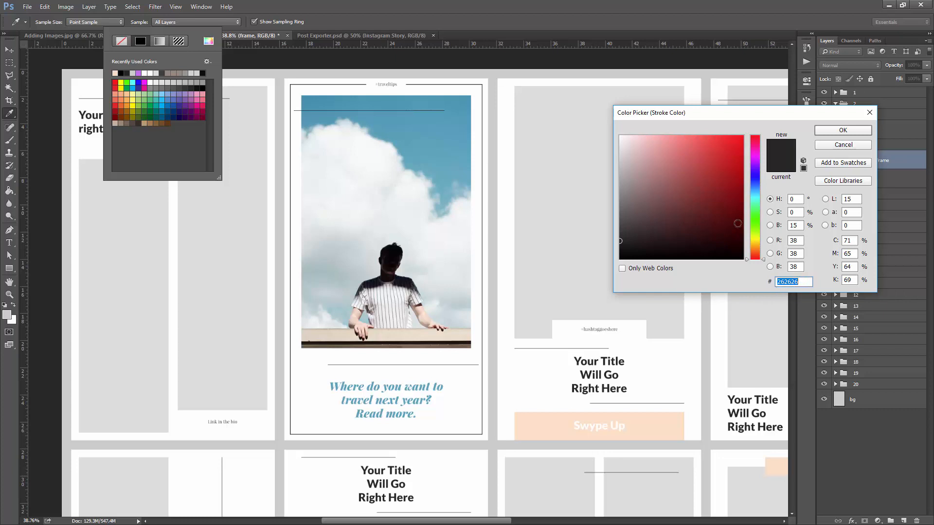
type("ff0000")
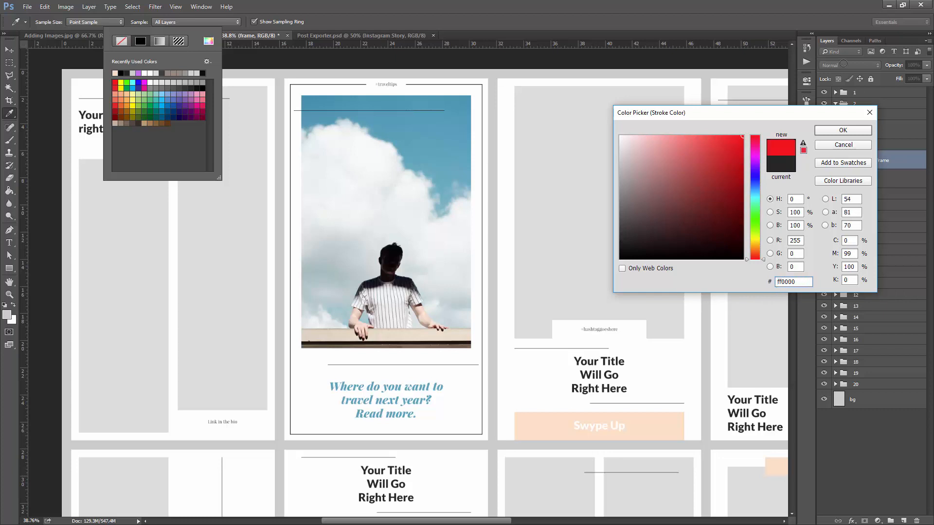
left_click(831, 133)
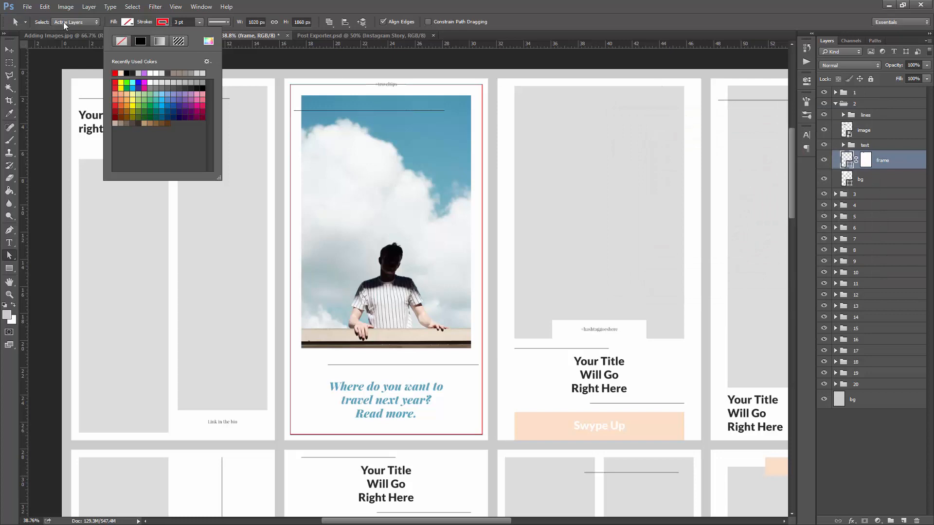
left_click(9, 61)
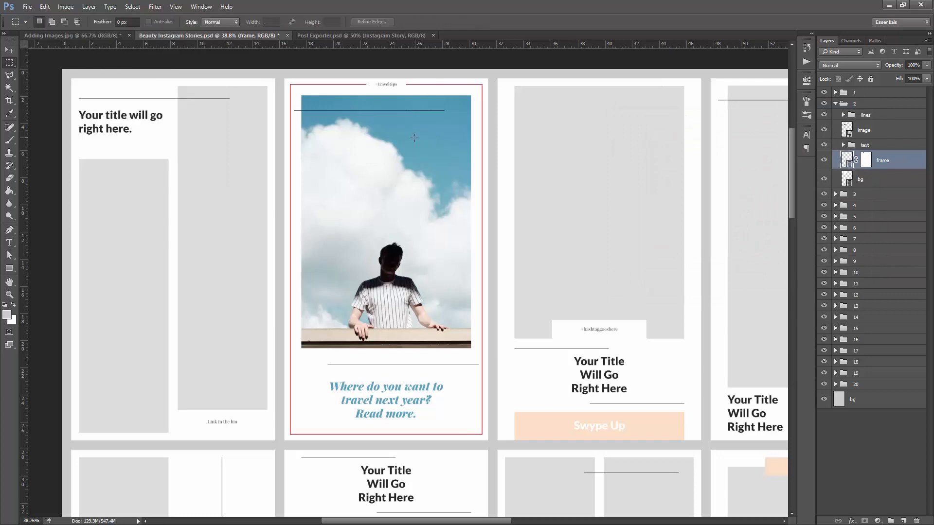
scroll(394, 76, "up", 5)
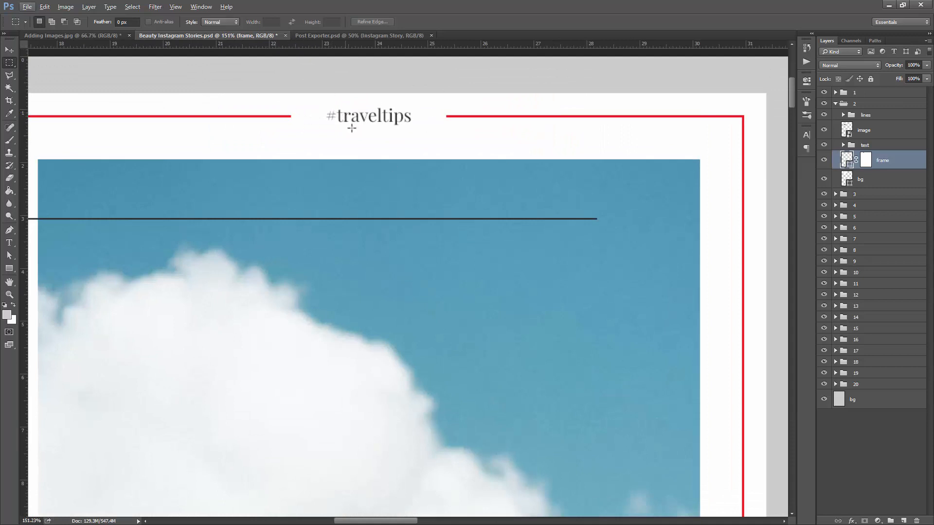
key("ctrl+z")
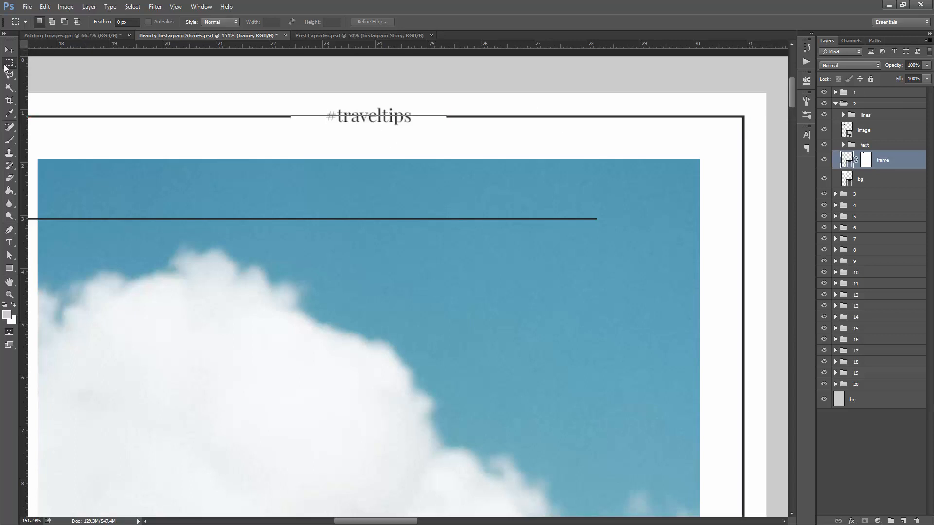
Outline the frame's gap around the #traveltips text with a rectangular marquee, then clear the selection
left_click_drag(290, 104, 413, 121)
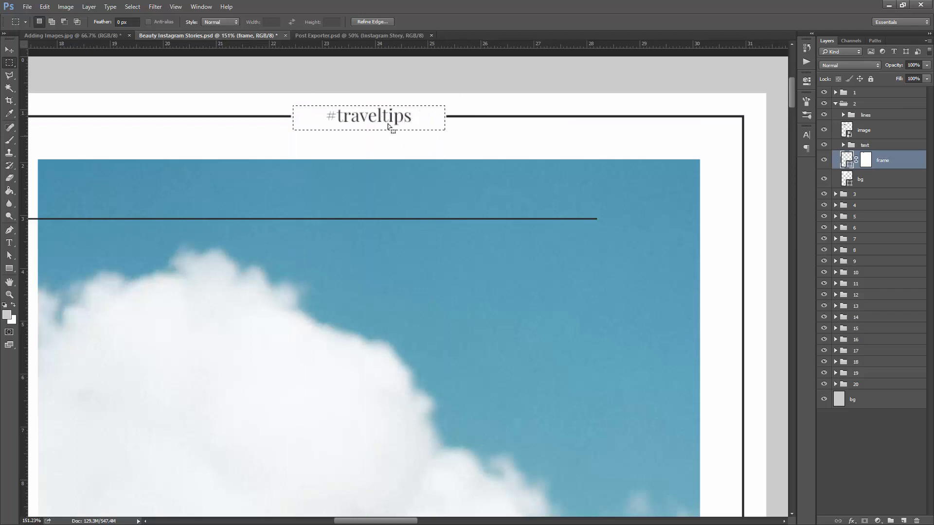
left_click(776, 144)
Target the layer mask of the second story's frame and set the Brush size to 126 px
left_click(867, 160)
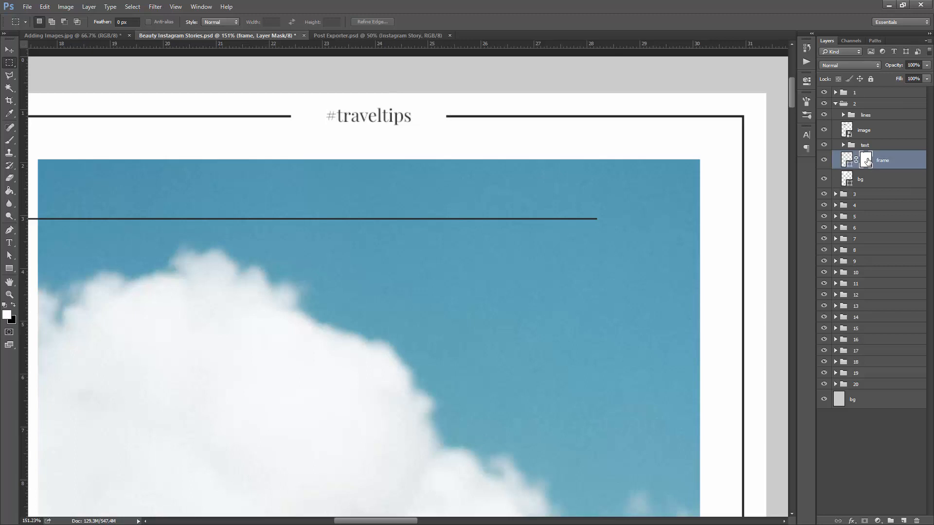
key("b")
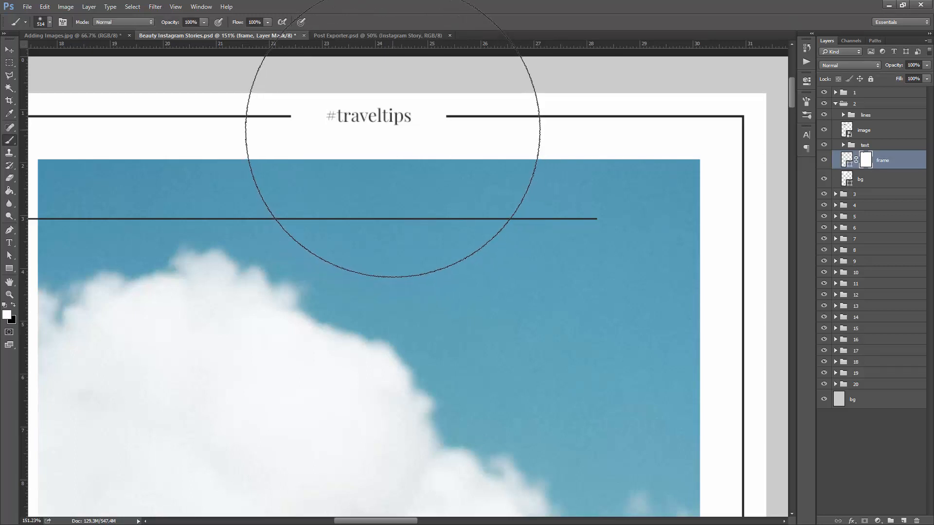
right_click(396, 129)
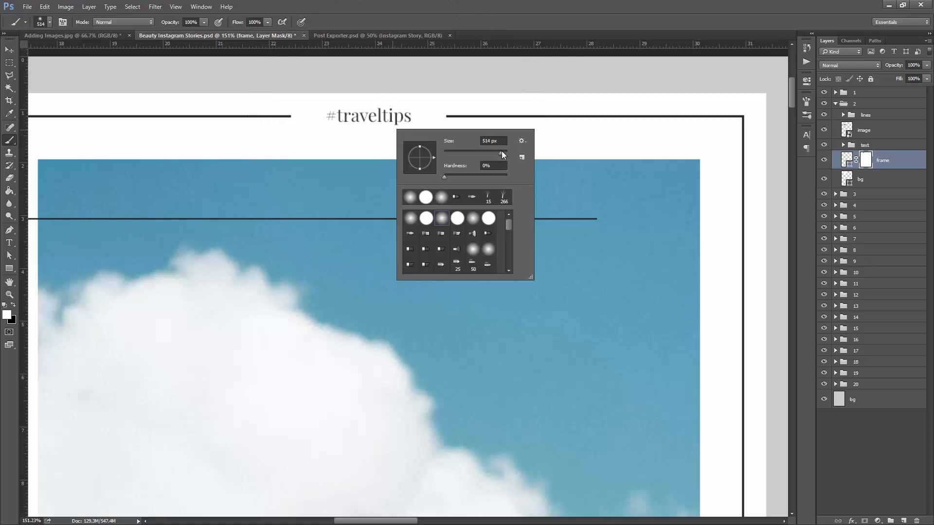
left_click_drag(502, 154, 480, 153)
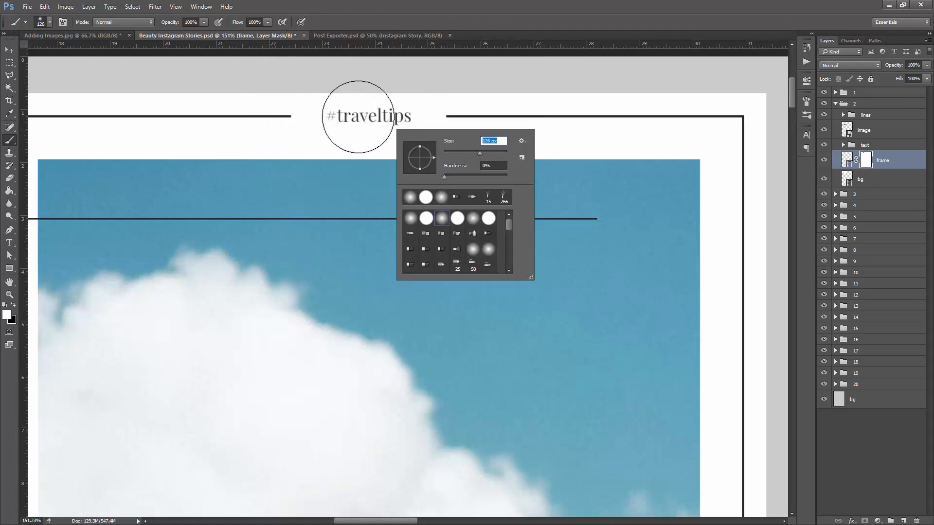
left_click(529, 2)
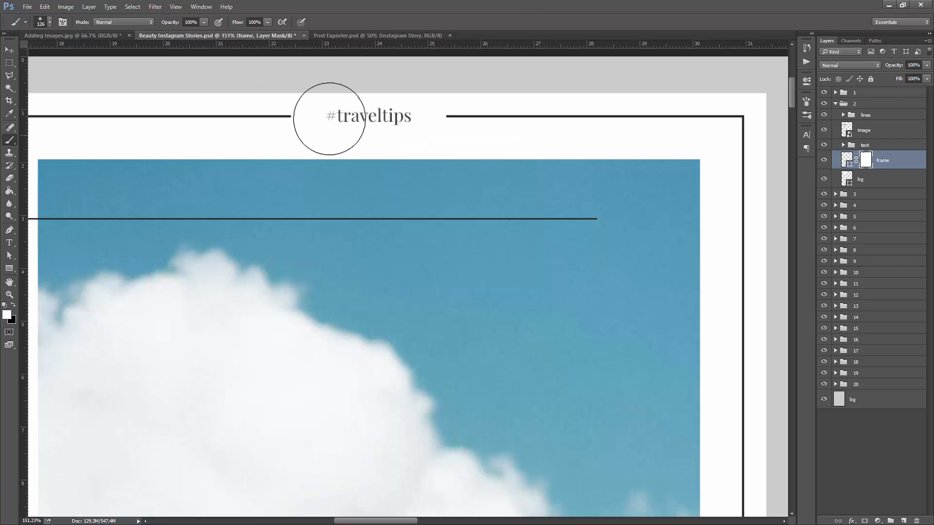
Try painting white on the frame's mask across the #traveltips gap, undo the stroke, and swap the foreground color to black
left_click_drag(480, 118, 258, 117)
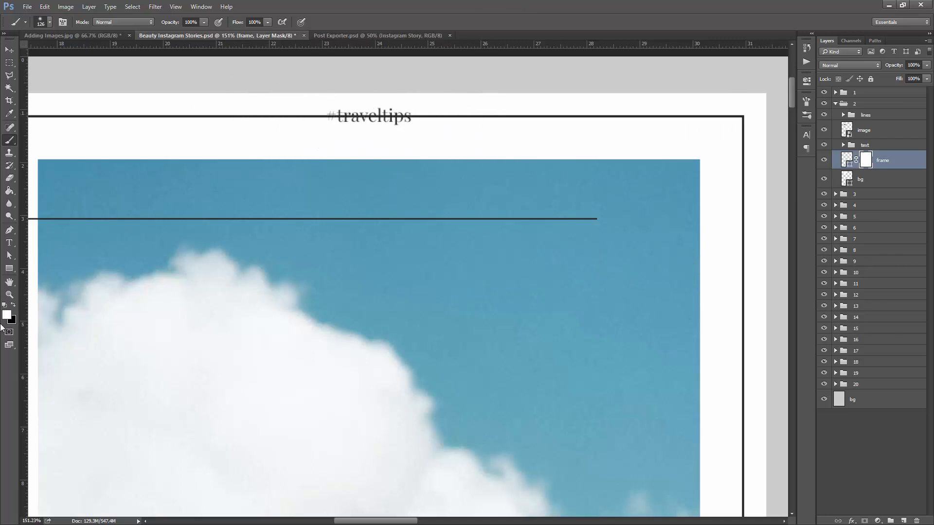
left_click(13, 306)
key("ctrl+z")
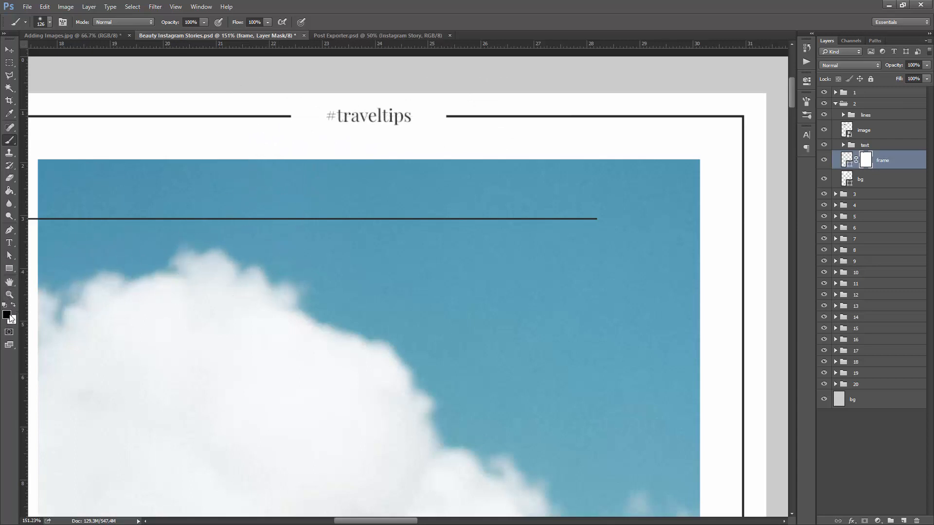
Try erasing the frame line before the #traveltips text with a soft black stroke on the mask, then undo the stroke
mouse_move(311, 112)
left_mouse_down()
mouse_move(171, 118)
mouse_move(211, 123)
mouse_move(168, 127)
mouse_move(199, 122)
left_mouse_up()
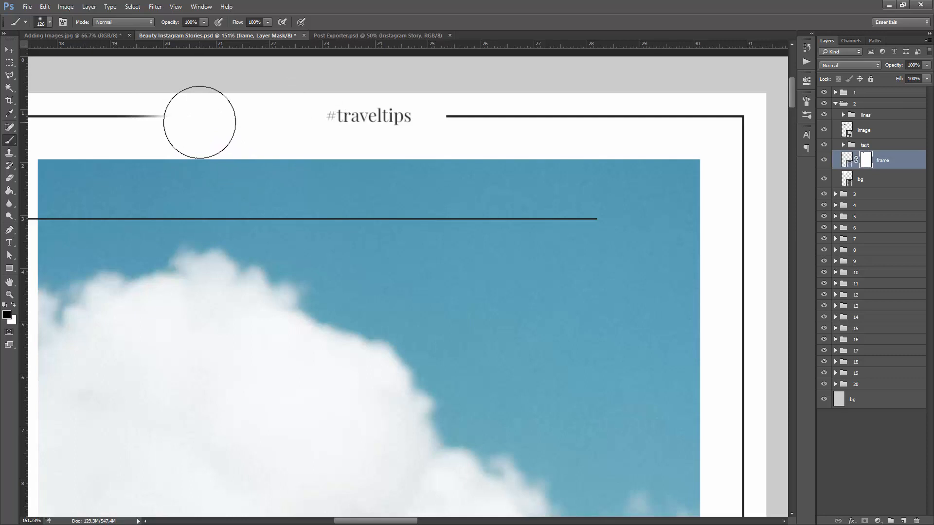
key("ctrl+z")
Switch to a hard round brush with 100% hardness, test it on the frame line before #traveltips, and undo the stroke
right_click(335, 148)
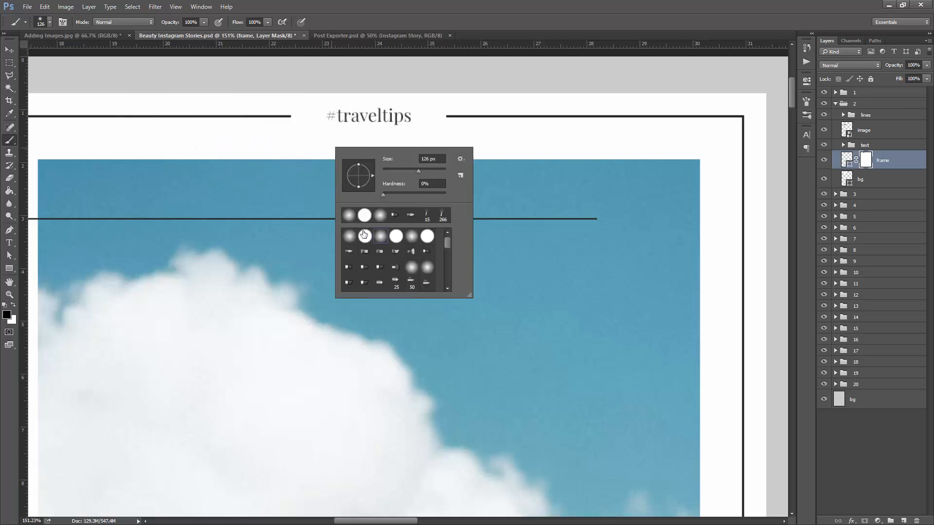
left_click(364, 215)
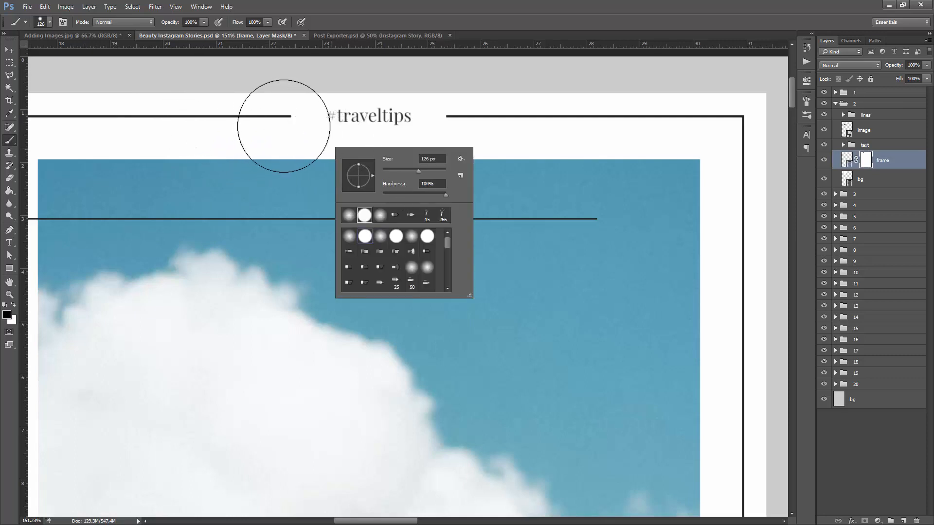
left_click_drag(283, 126, 96, 119)
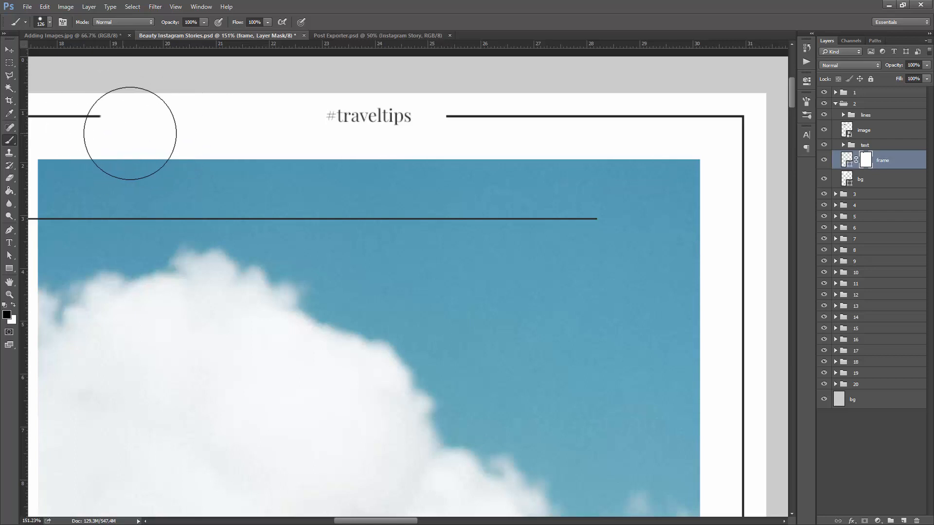
key("ctrl+z")
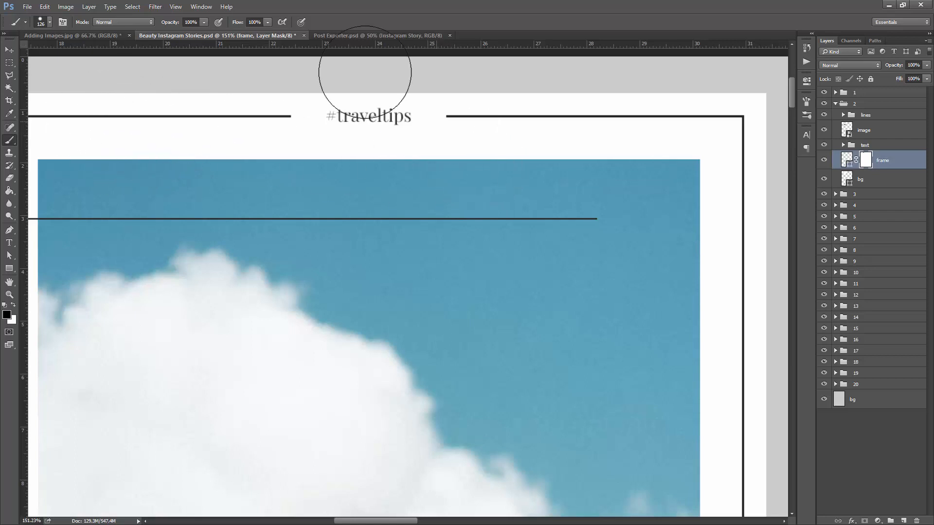
Extend the second story's hashtag text to #traveltipsfortourists
left_click(9, 64)
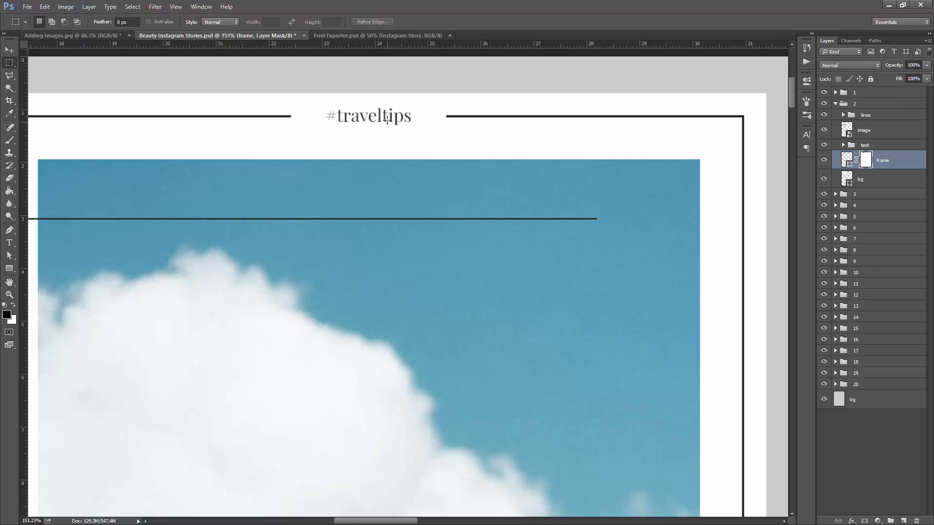
key("t")
left_click(419, 120)
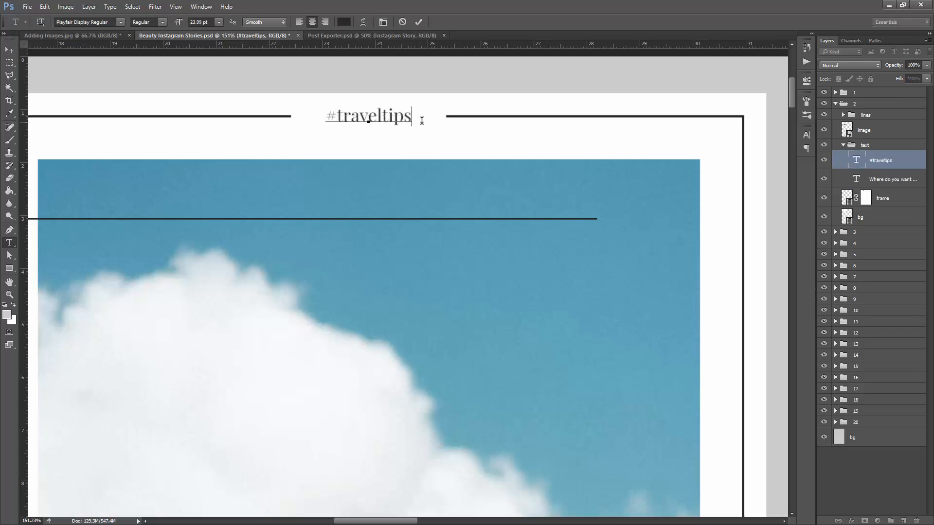
type("fort")
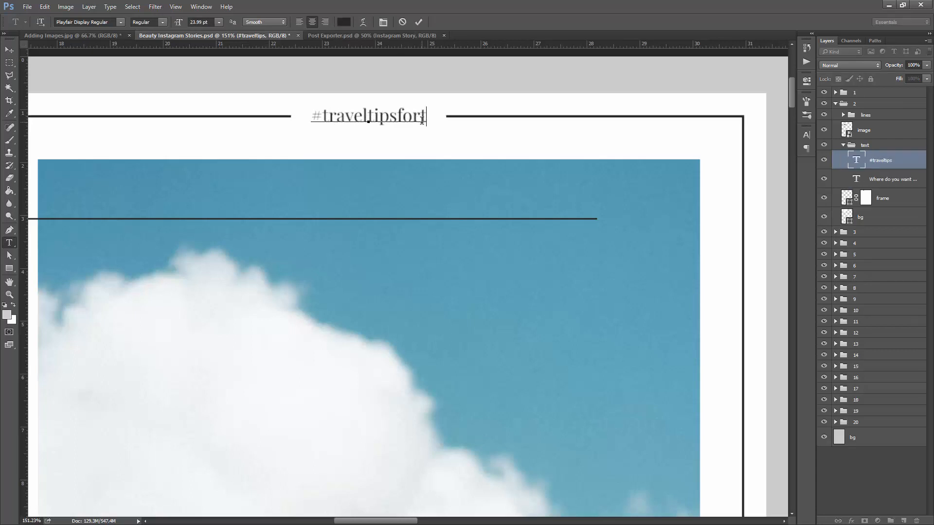
type("ourists")
key("ctrl+Return")
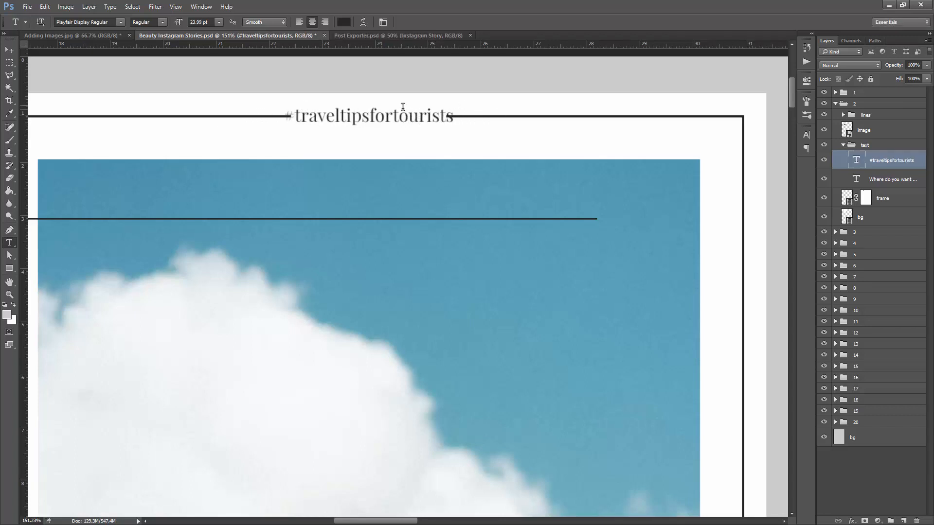
Outline the #traveltipsfortourists text and the overlapping frame line ends with a rectangular marquee
left_click(12, 63)
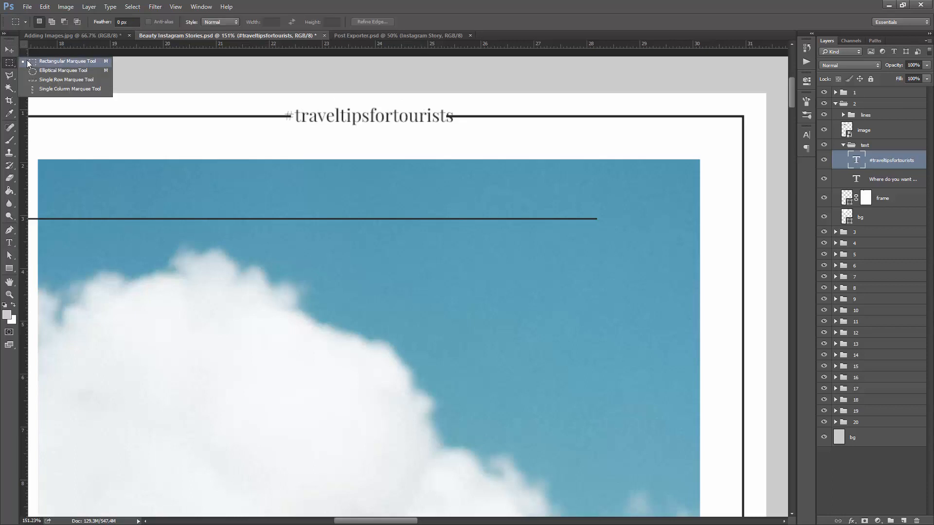
left_click(42, 64)
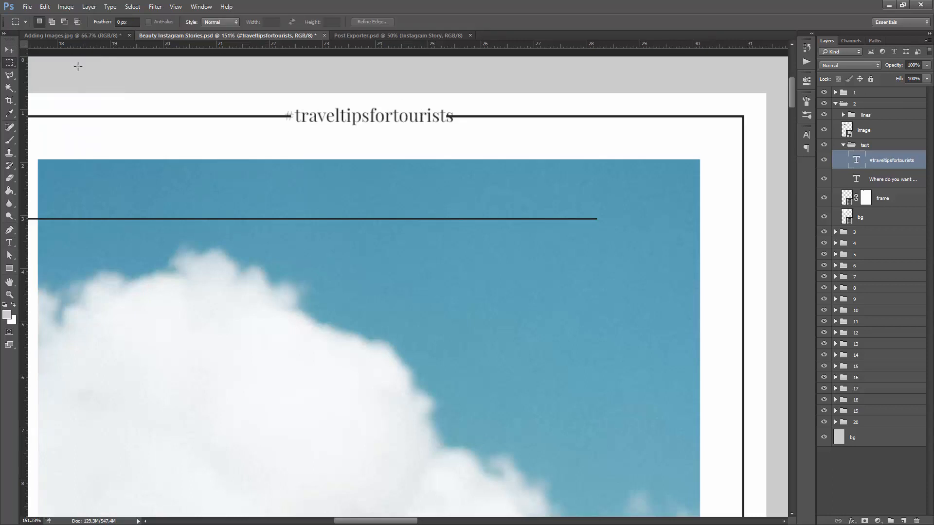
left_click_drag(271, 92, 467, 135)
Paint black on the frame's layer mask inside the selection to hide the line behind the hashtag, then deselect
key("b")
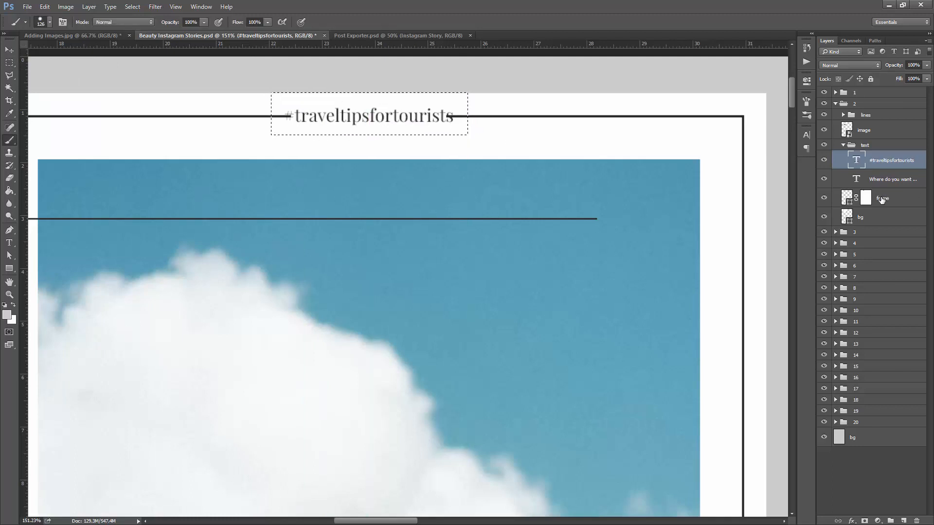
left_click(866, 202)
key("d")
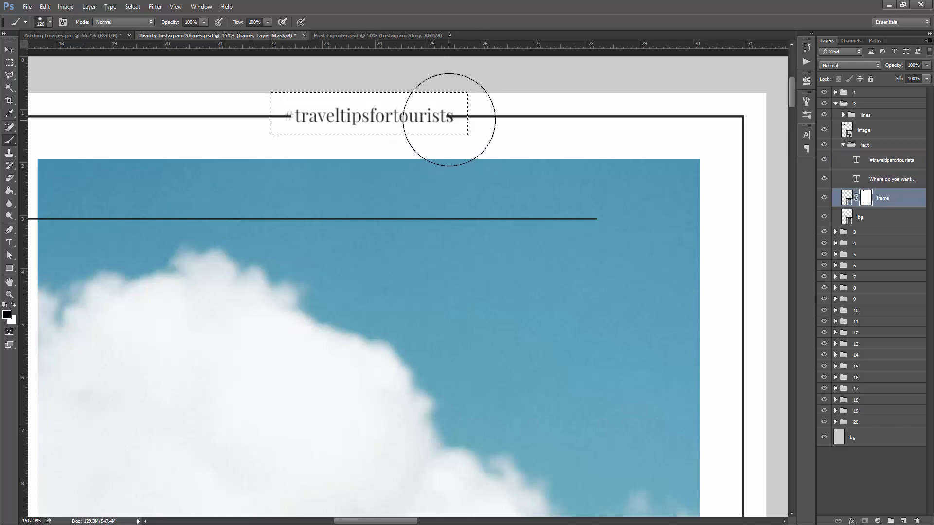
left_click_drag(306, 115, 233, 115)
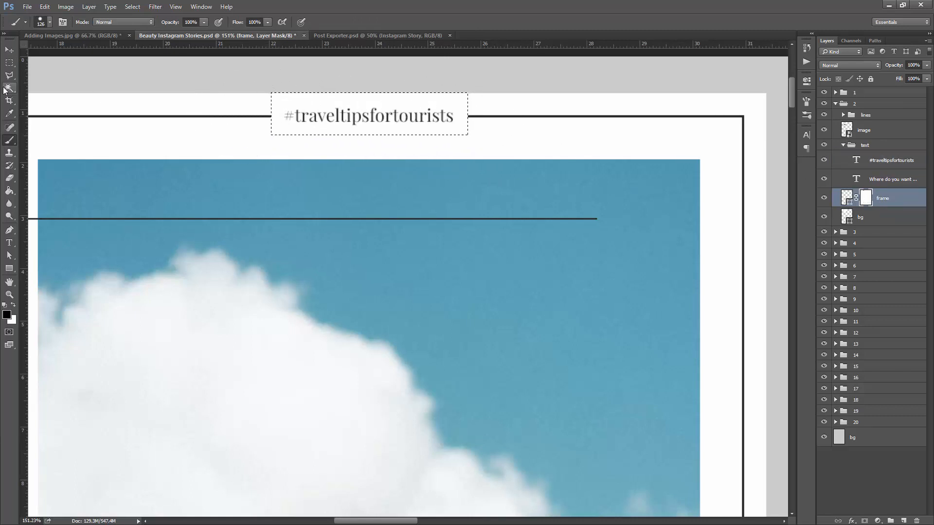
left_click(8, 64)
key("ctrl+d")
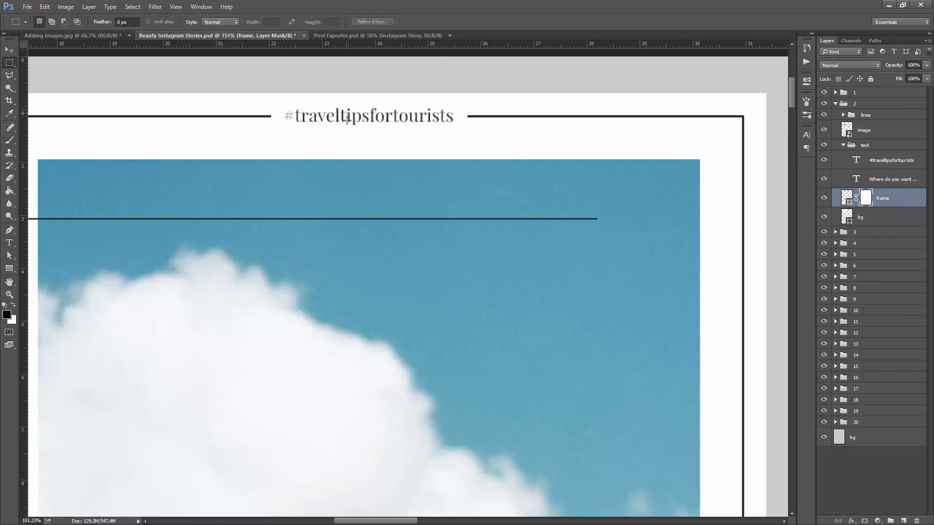
Review the whole second story with its widened frame gap alongside the neighbouring templates
scroll(361, 139, "down", 3)
scroll(362, 139, "down", 2)
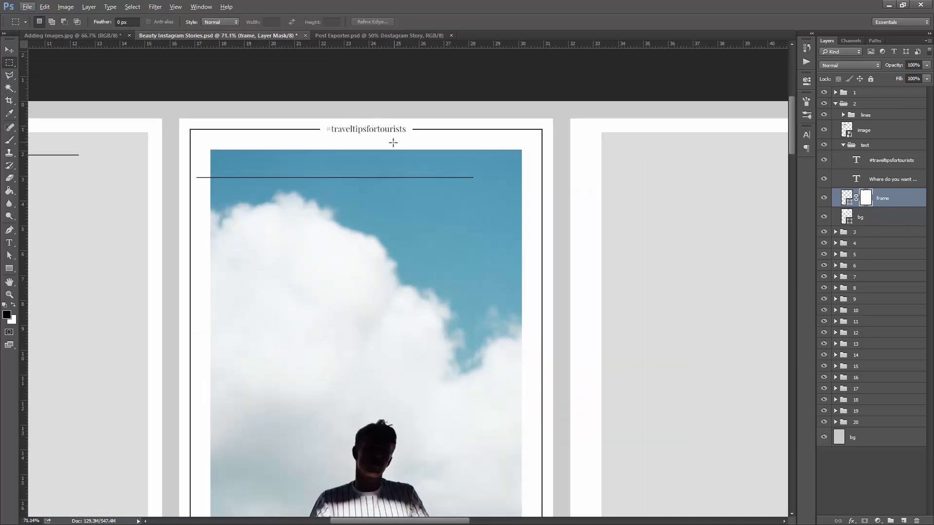
scroll(401, 179, "down", 2)
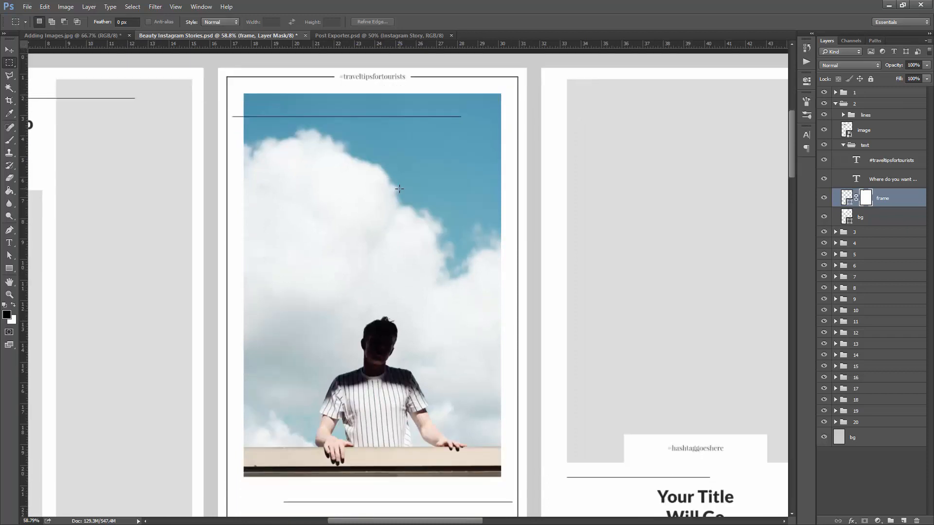
scroll(399, 189, "down", 1)
scroll(399, 190, "down", 3)
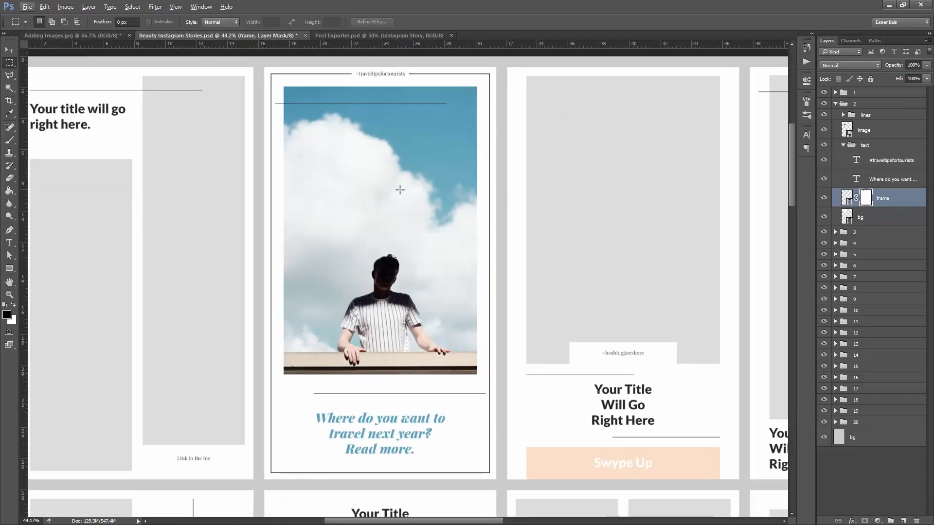
scroll(400, 189, "up", 1)
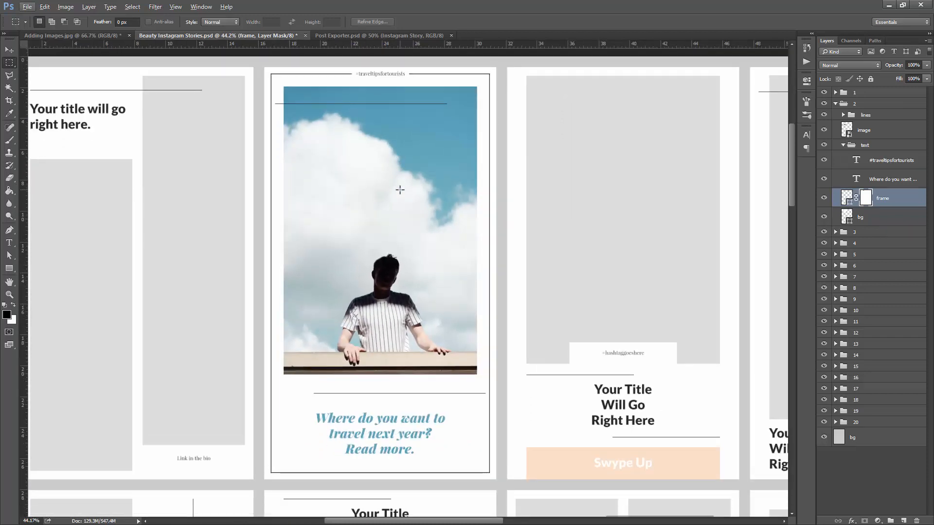